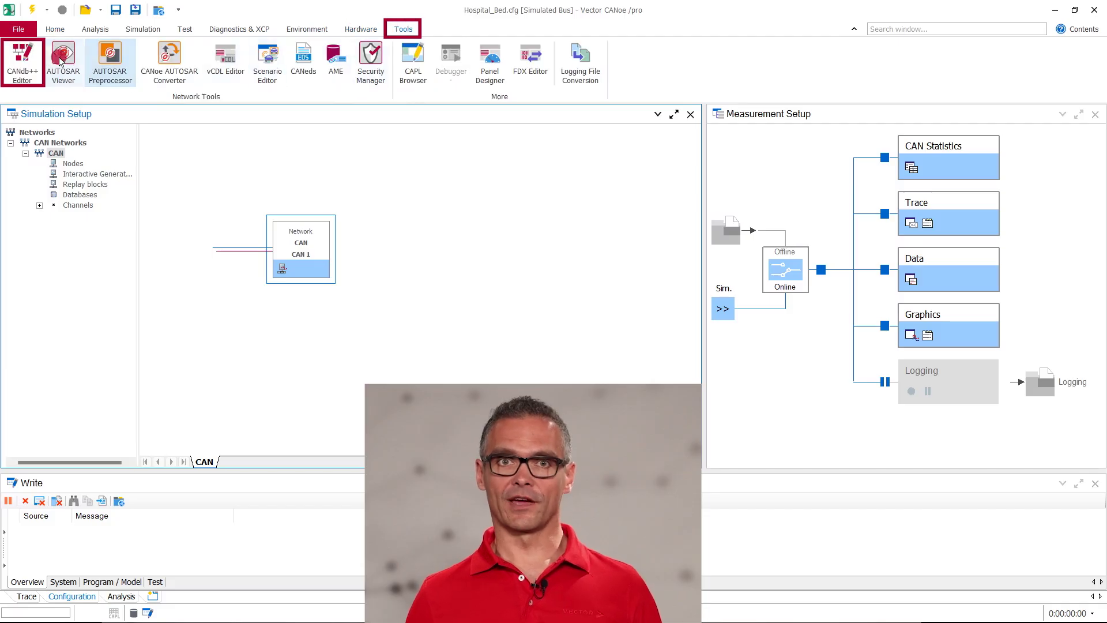
Create a new CANdb++ database from the Vector_IL_Basic template.
left_click(23, 60)
left_click(14, 23)
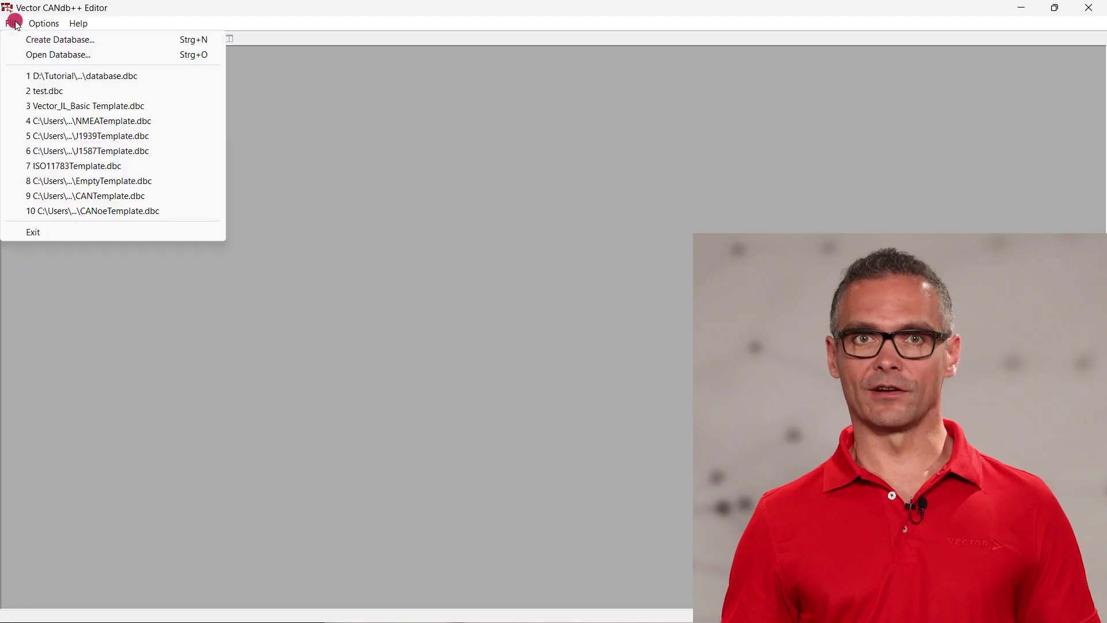
left_click(24, 38)
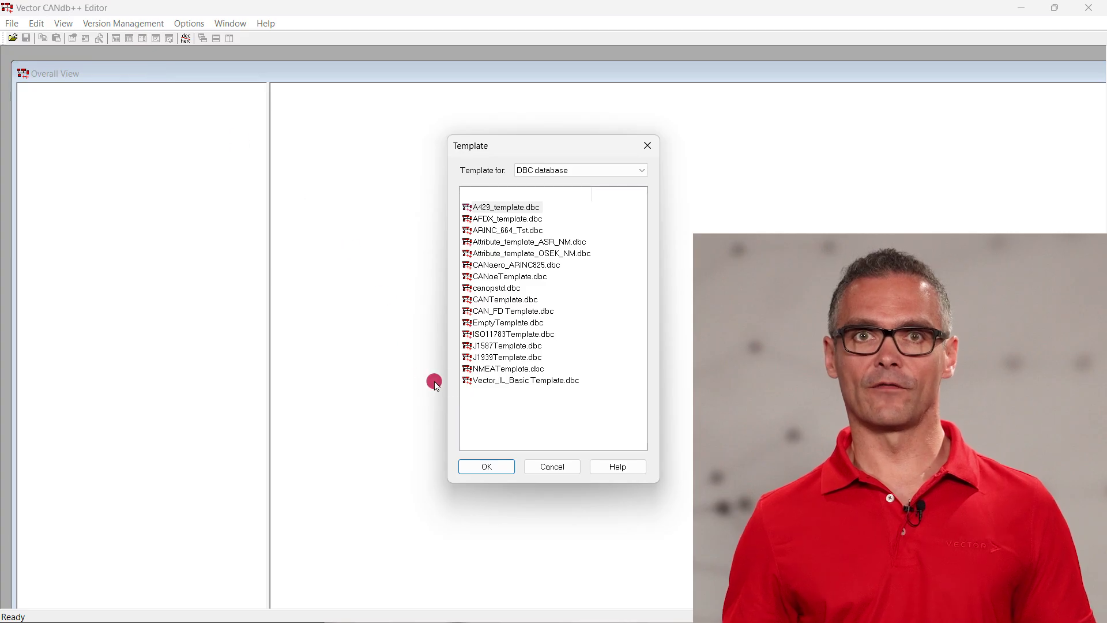
left_click(475, 381)
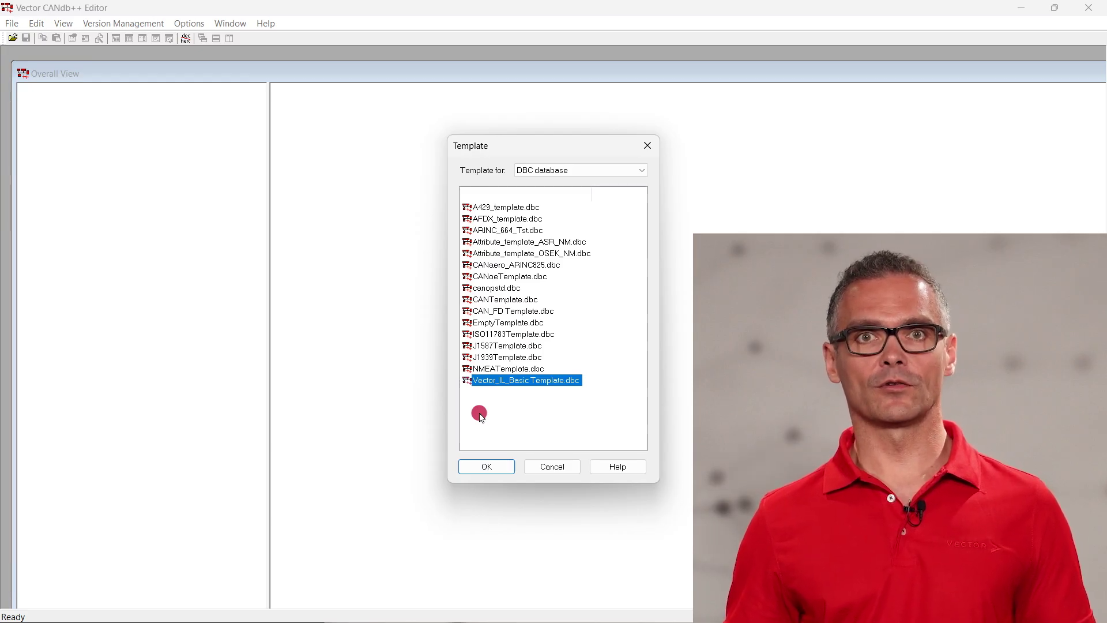
left_click(482, 467)
Save it as database.dbc in a new Database folder under D:\Tutorial\Hospital_Bed.
left_click(271, 98)
left_click_drag(272, 99, 150, 104)
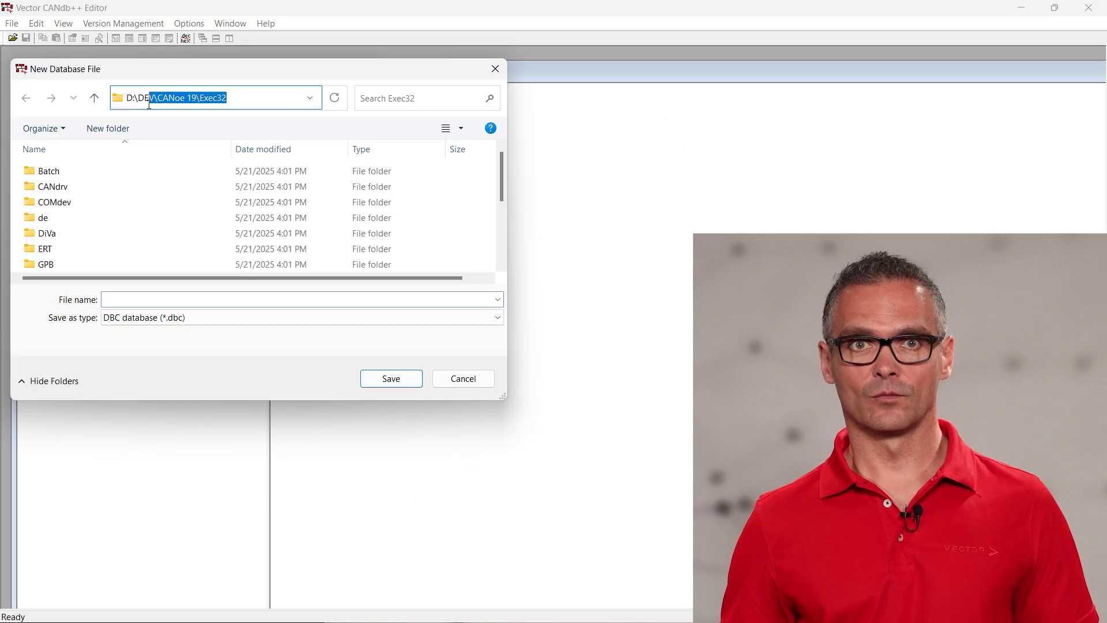
type("Tutorial\\")
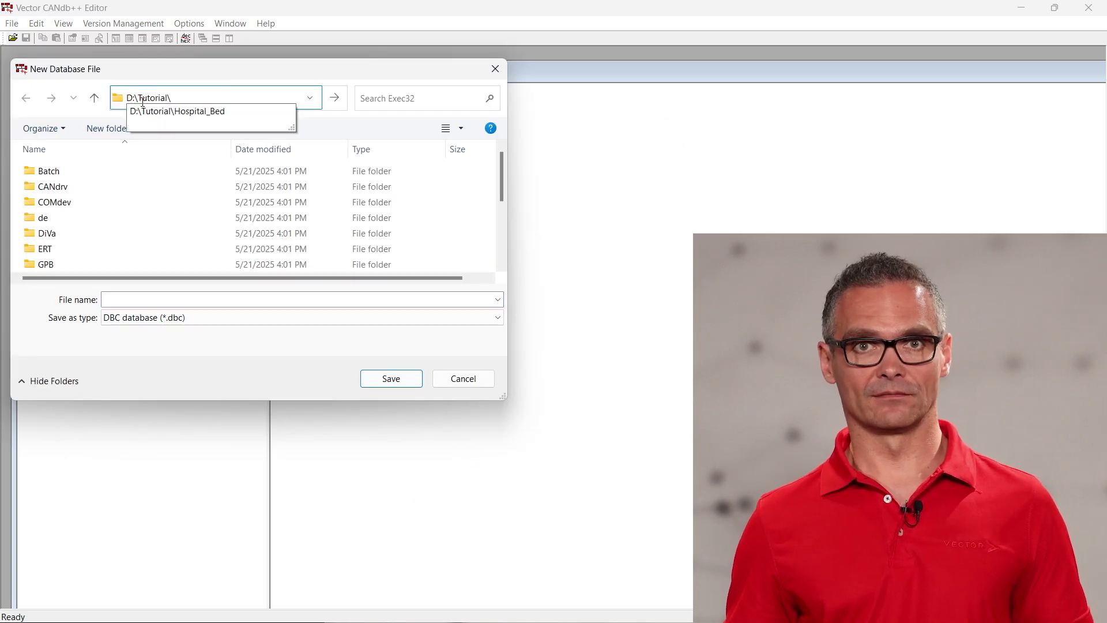
left_click(162, 112)
right_click(91, 222)
mouse_move(156, 407)
left_click(278, 409)
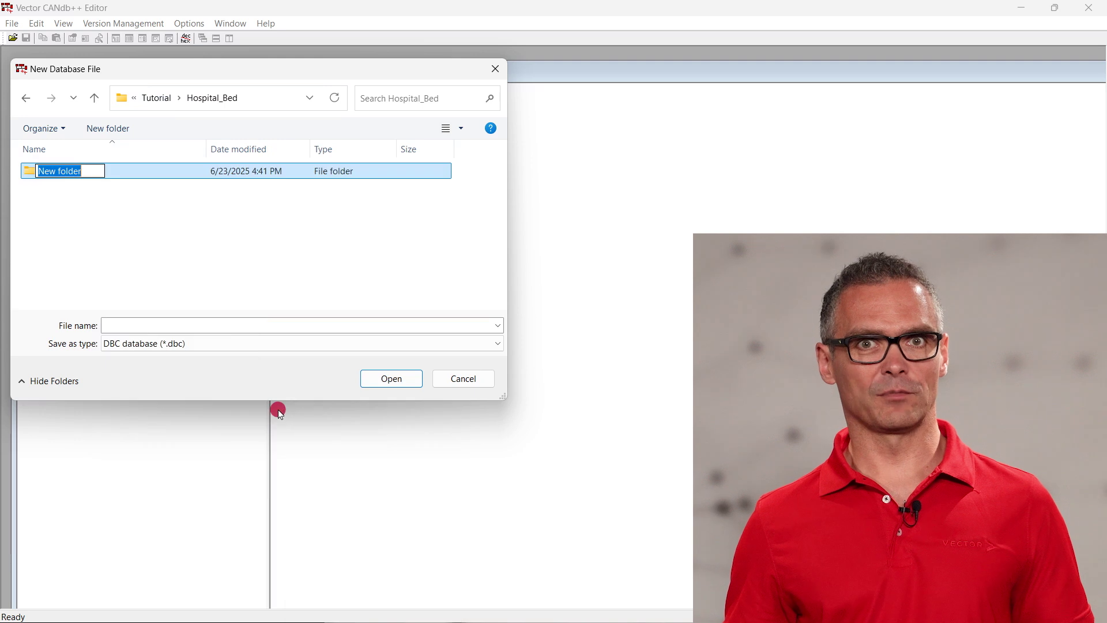
type("Database")
left_click(166, 252)
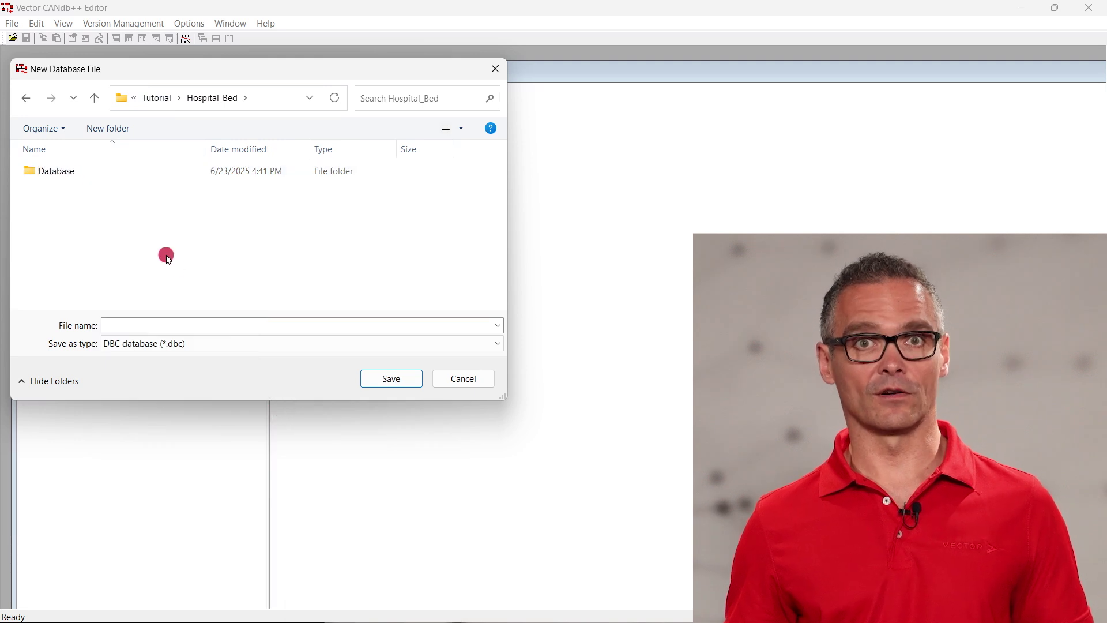
double_click(61, 170)
left_click(120, 324)
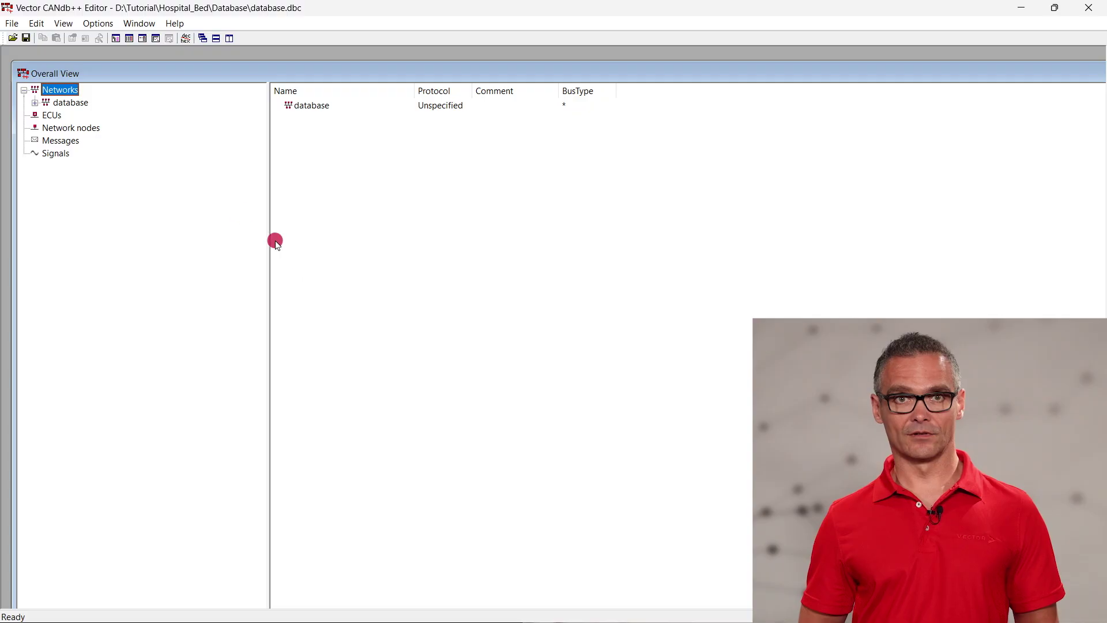
Add a network node named Bed.
left_click(91, 127)
right_click(96, 129)
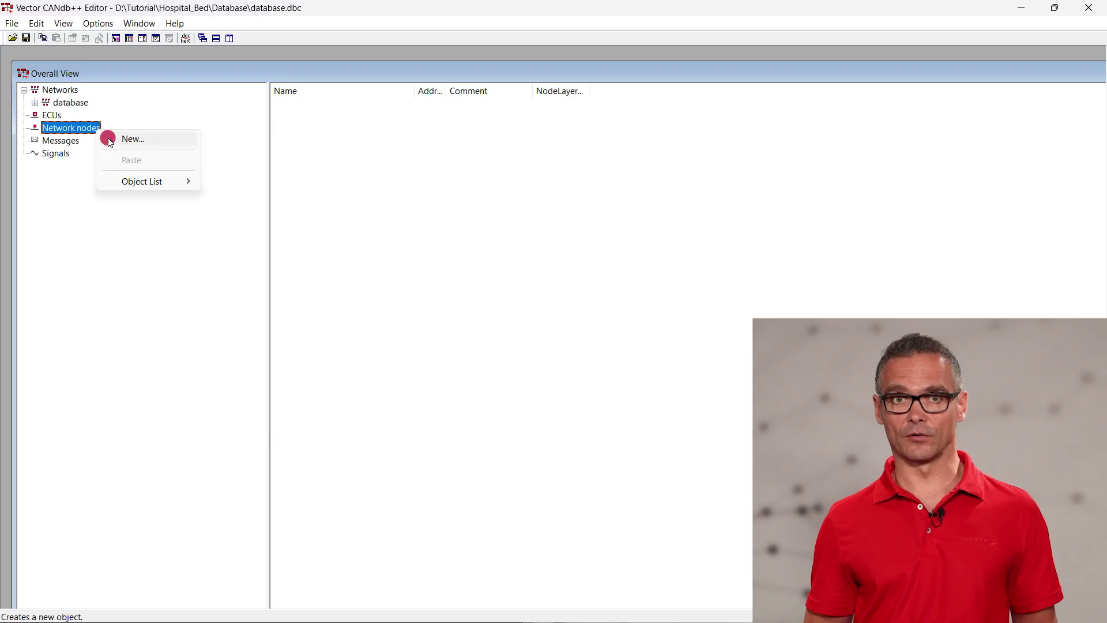
left_click(111, 142)
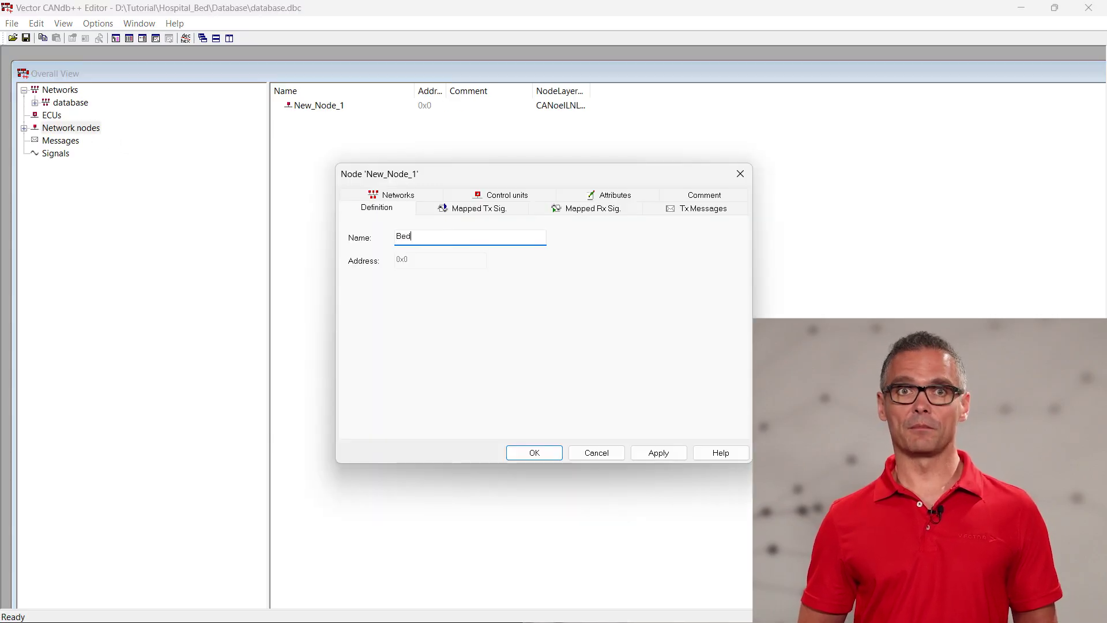
left_click(557, 451)
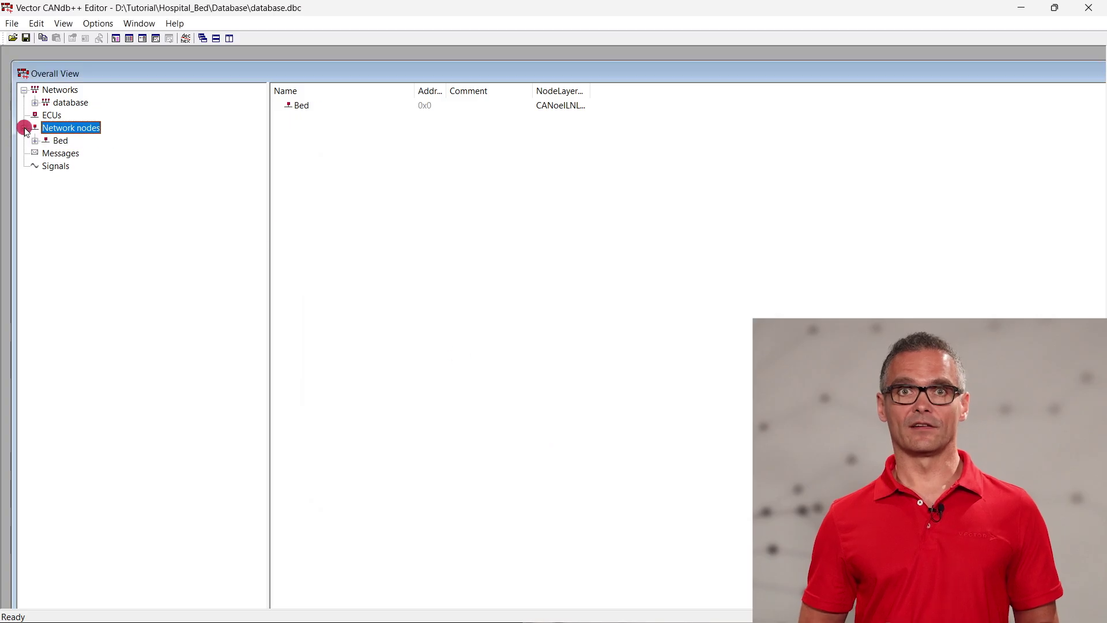
Add a second network node named Control_Unit.
right_click(94, 128)
left_click(104, 140)
double_click(449, 235)
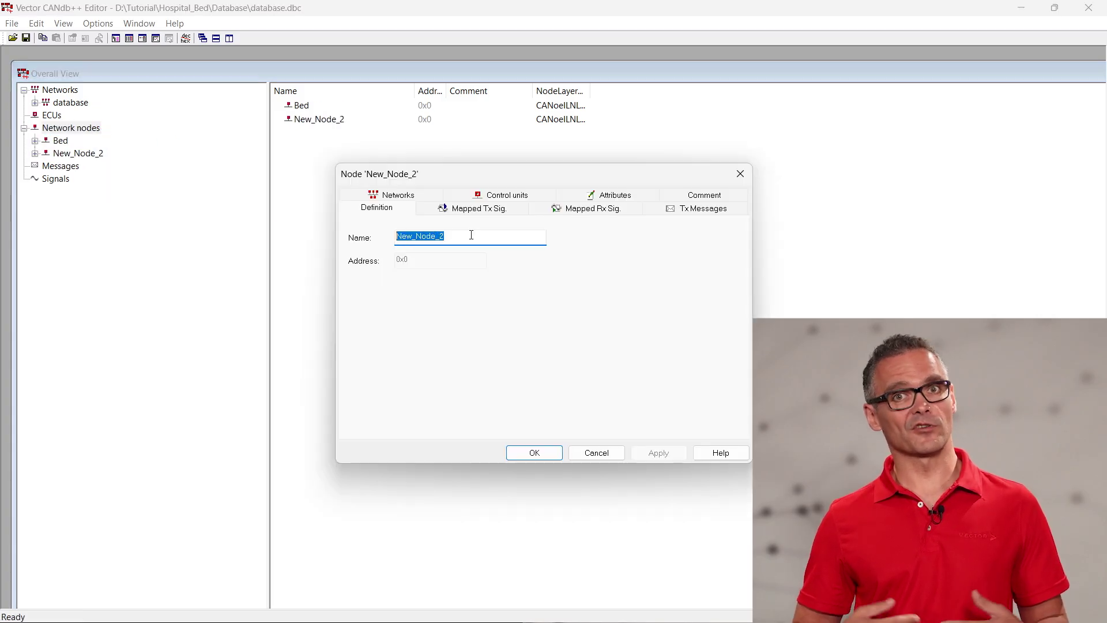
type("Control_Unit")
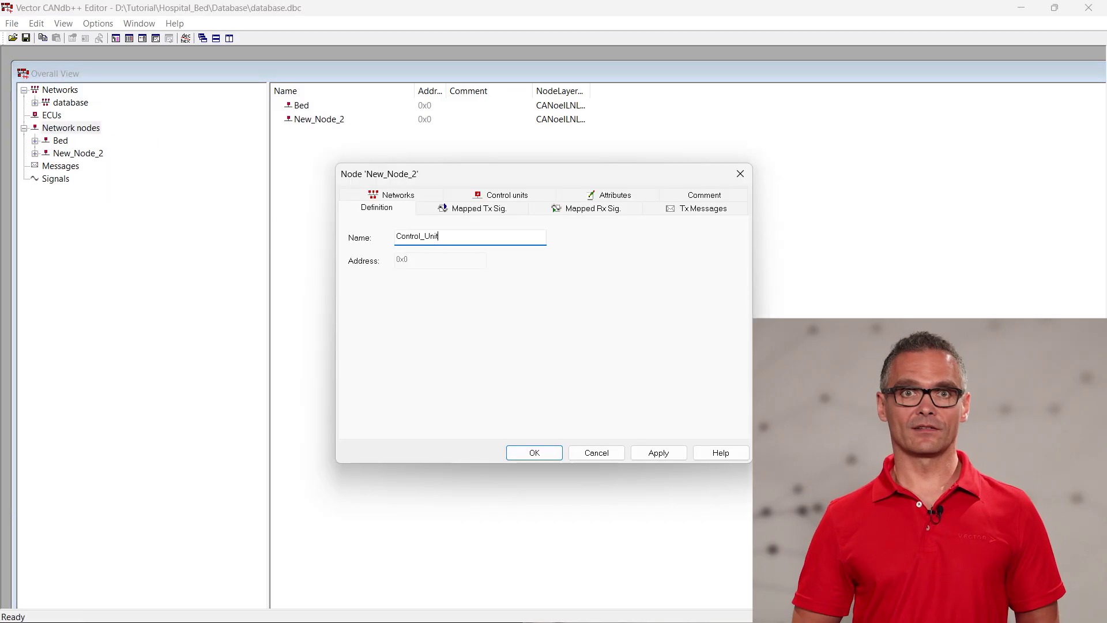
left_click(557, 453)
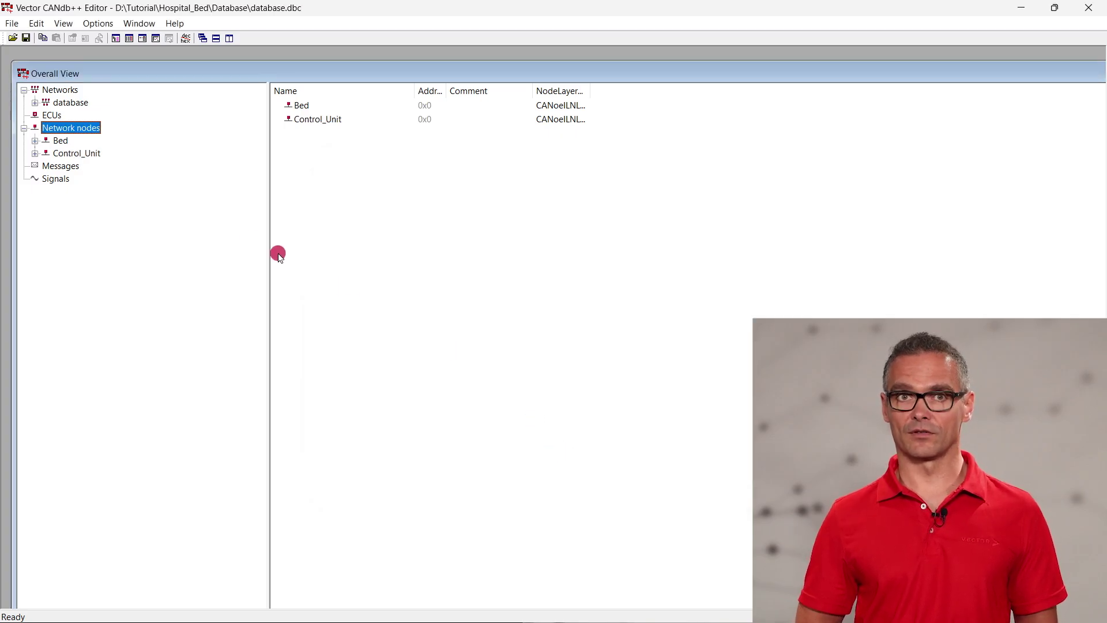
Create the message Bed_Data with ID 0x32 and length 2.
left_click(79, 167)
right_click(78, 166)
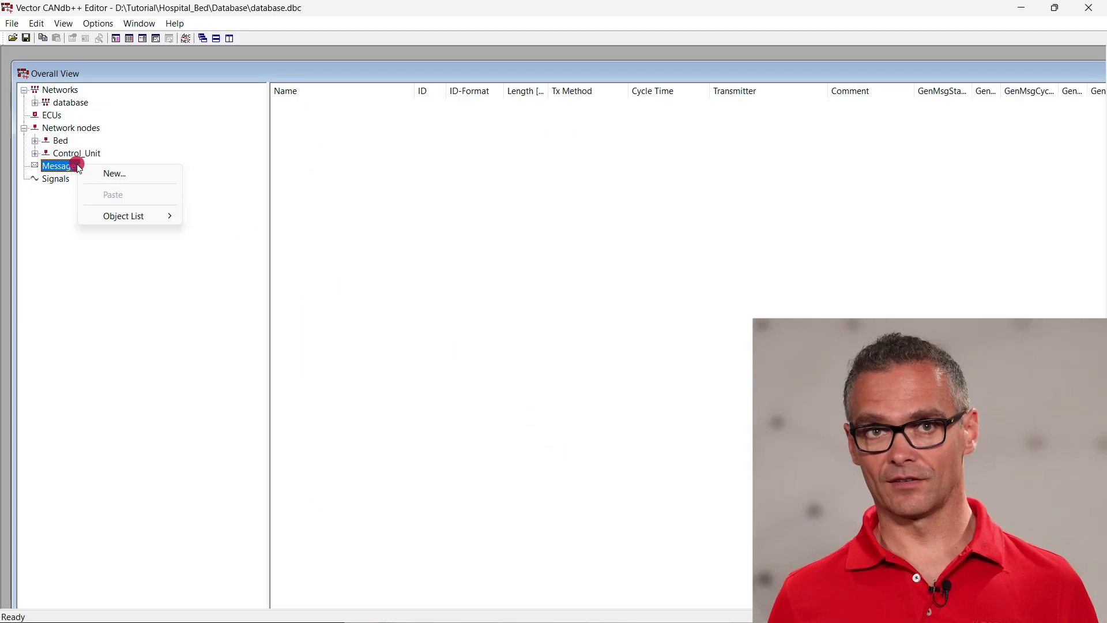
left_click(92, 173)
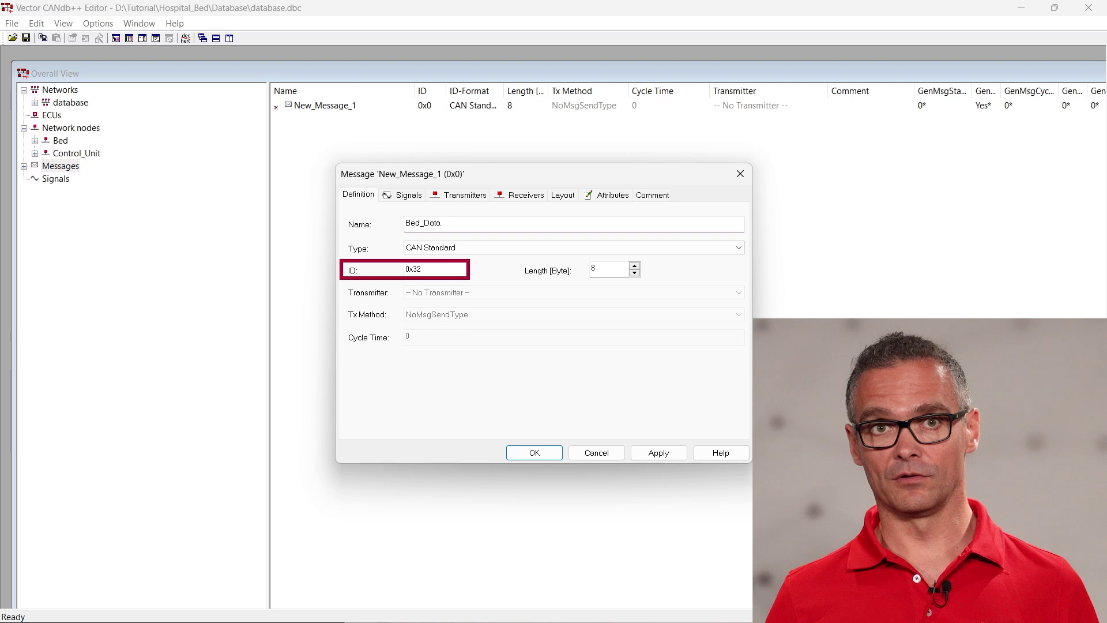
left_click(551, 449)
left_click(82, 193)
Begin a second message, Control_Unit_Data, setting its ID to 0x64.
right_click(25, 168)
left_click(176, 177)
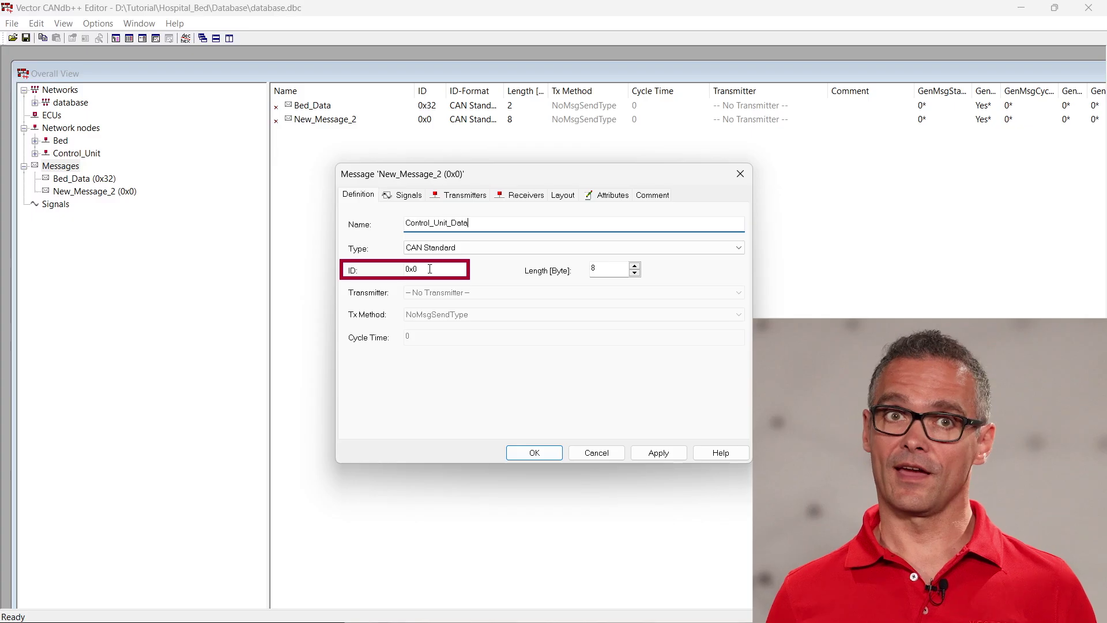
left_click_drag(413, 269, 464, 268)
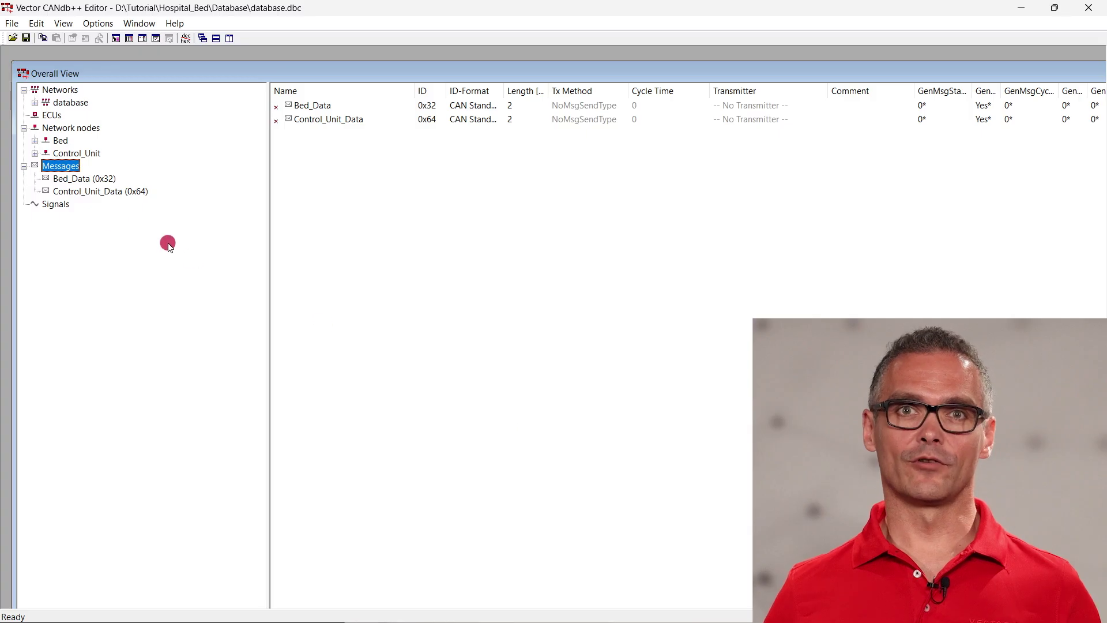
Create the HeadAdjustment signal.
right_click(64, 209)
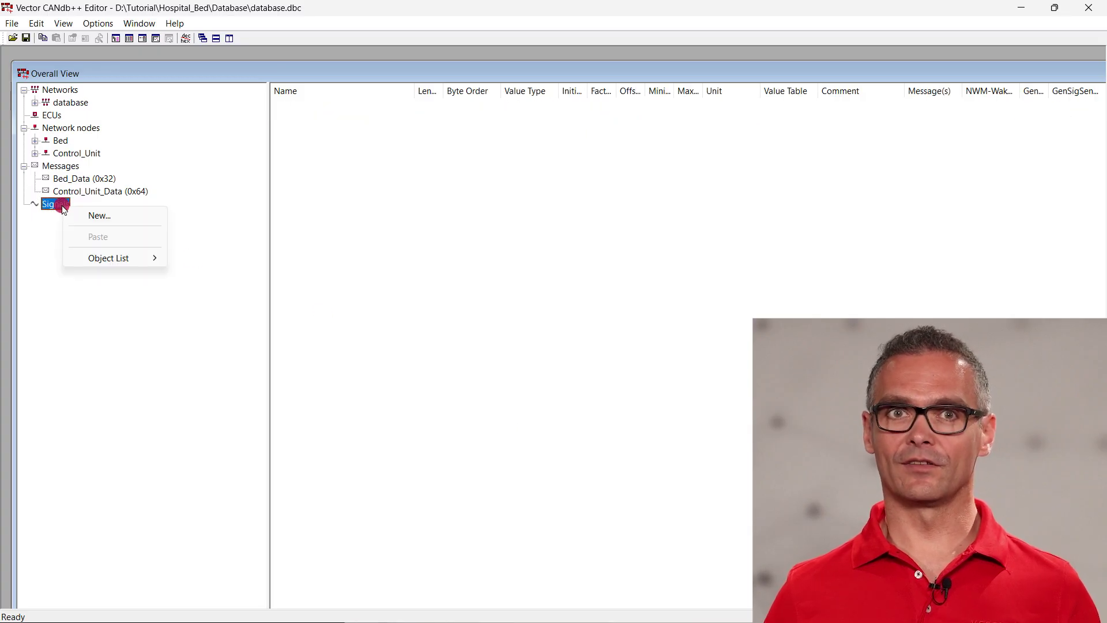
left_click(69, 215)
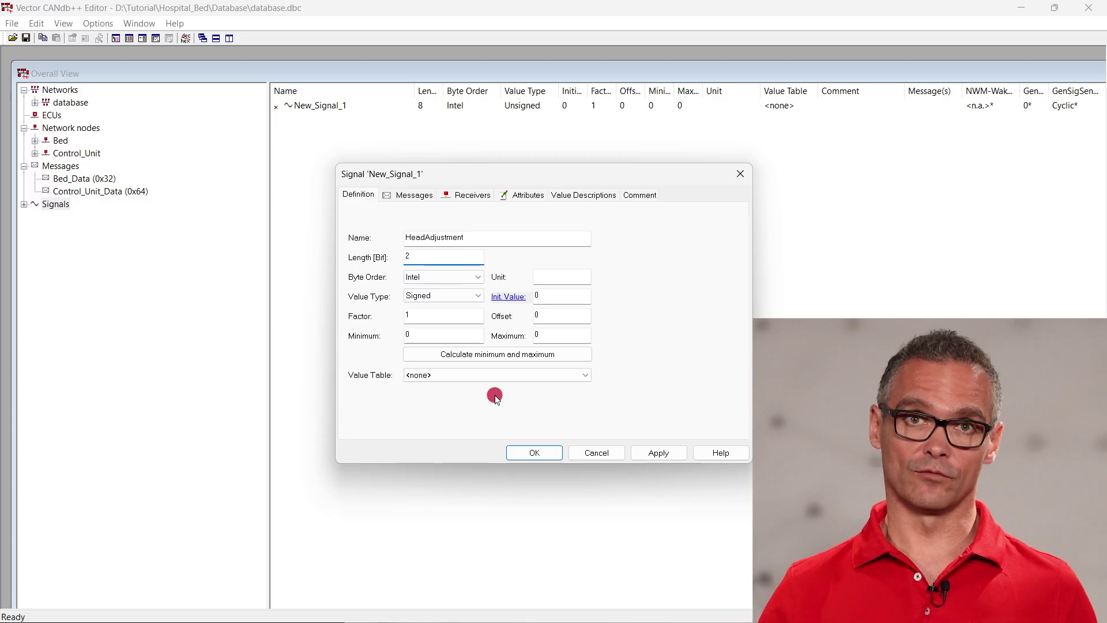
left_click(517, 453)
left_click(24, 204)
Create the unsigned signal HeadPosition.
right_click(58, 204)
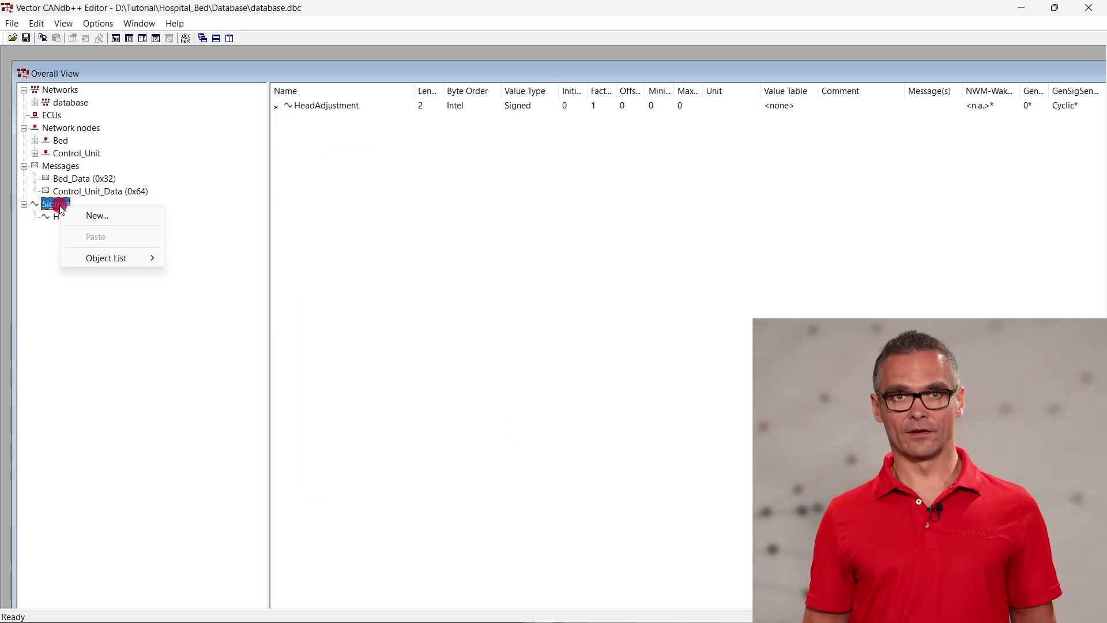
left_click(102, 218)
left_click_drag(442, 237, 405, 237)
type("HeadPosition")
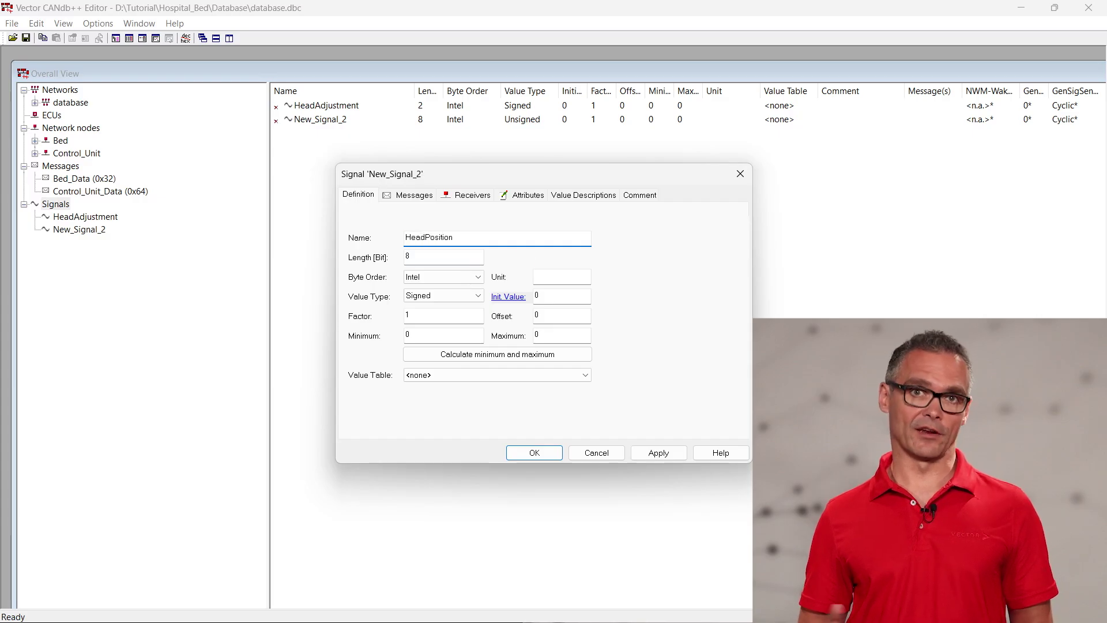
left_click(478, 295)
left_click(456, 306)
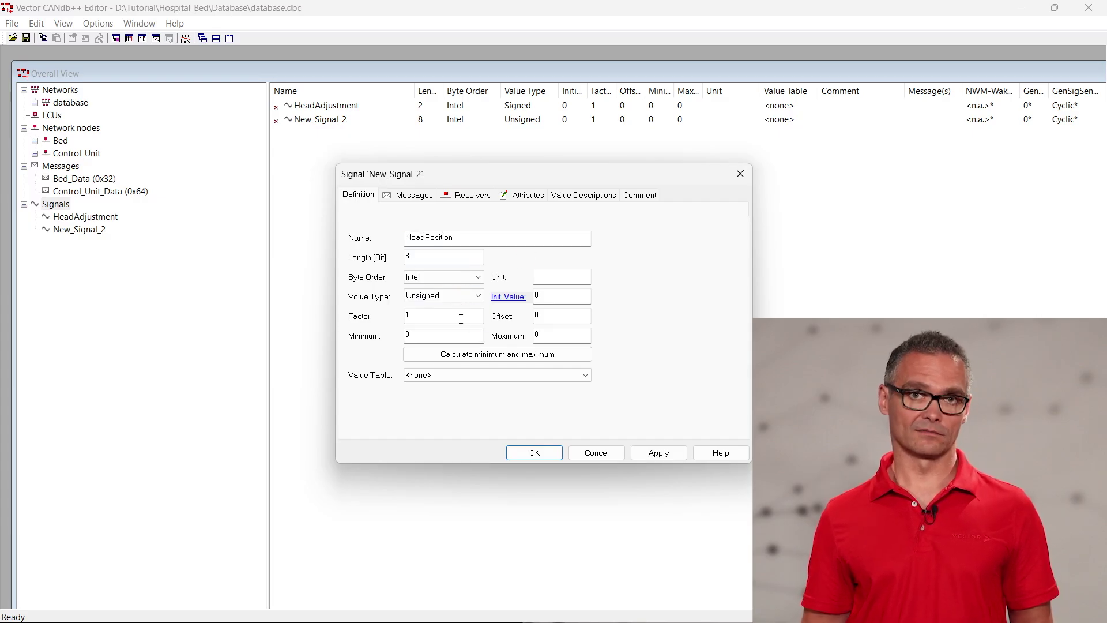
left_click(522, 453)
Create the unsigned signals Light and LightSwitch.
right_click(58, 205)
left_click(92, 214)
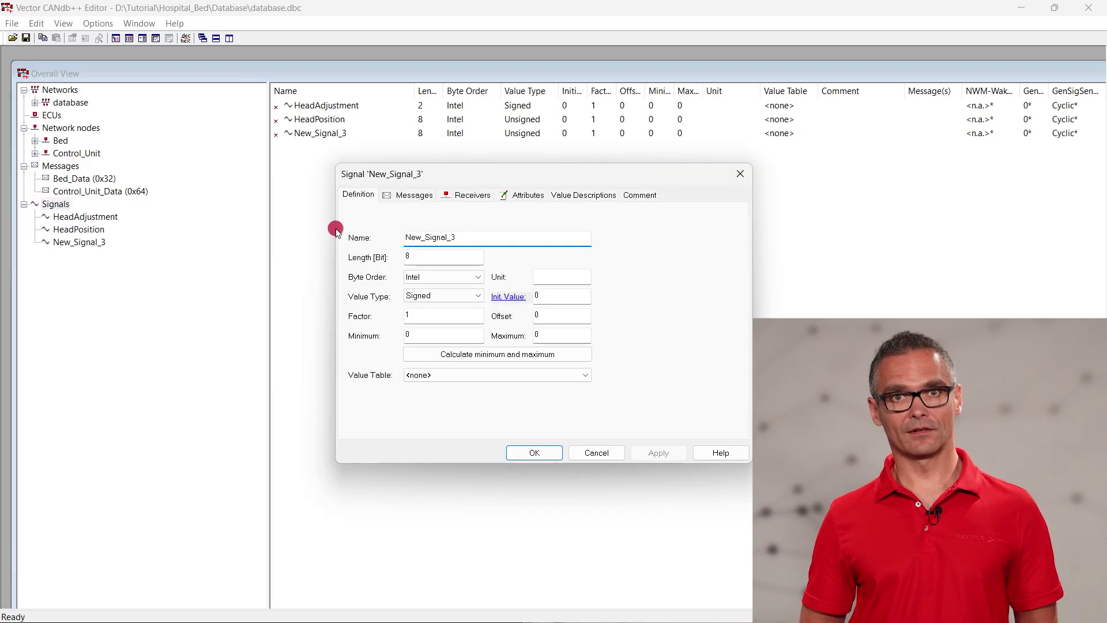
left_click(457, 295)
left_click(444, 305)
left_click(534, 452)
right_click(58, 205)
left_click(92, 214)
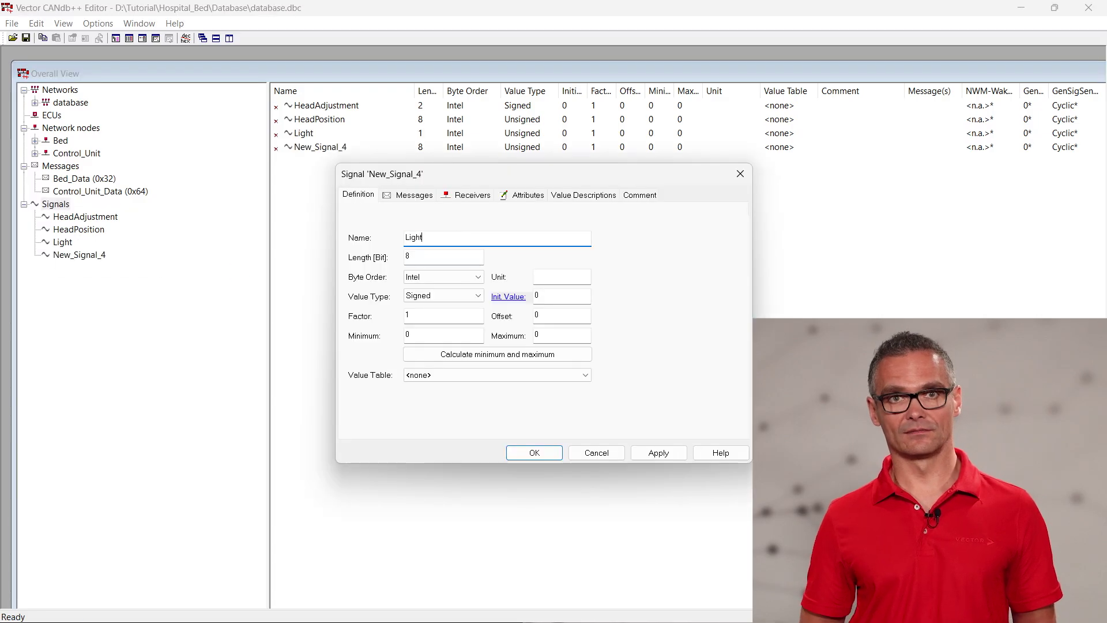
left_click(450, 295)
left_click(449, 317)
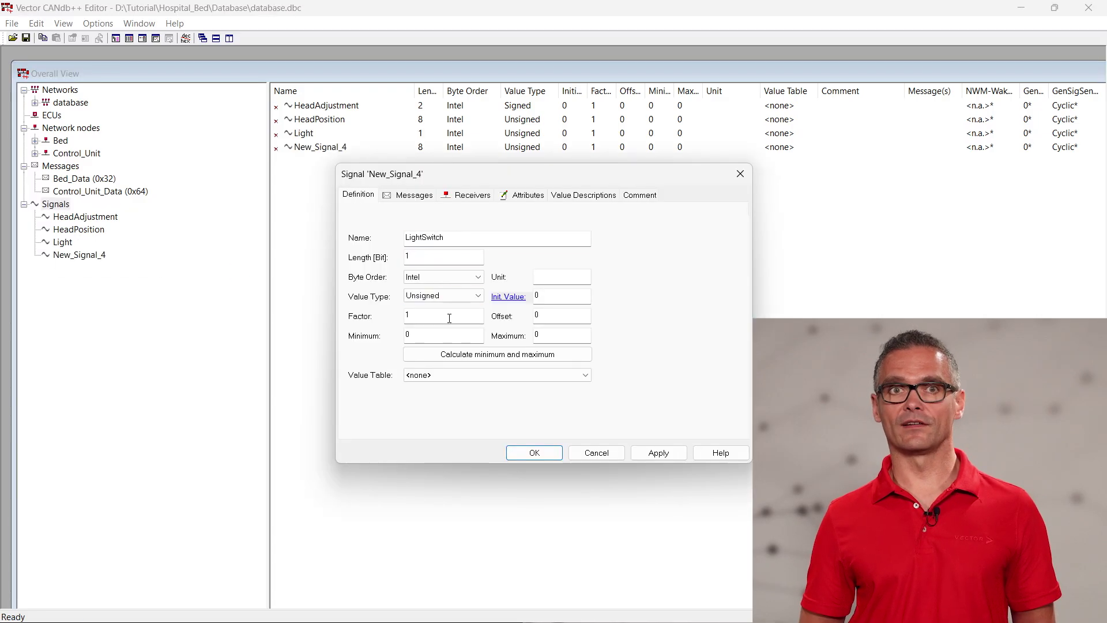
left_click(519, 455)
Map HeadAdjustment and LightSwitch to Control_Unit_Data and HeadPosition to Bed_Data.
left_click_drag(112, 218, 109, 192)
left_click_drag(90, 255, 97, 193)
left_click(35, 192)
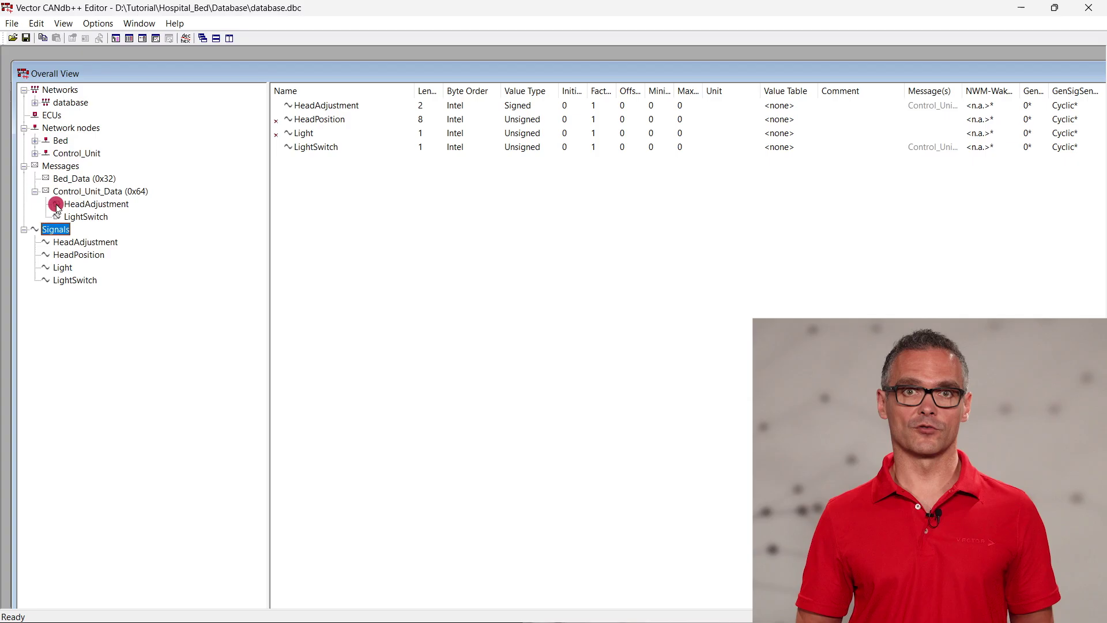
left_click_drag(82, 252, 74, 176)
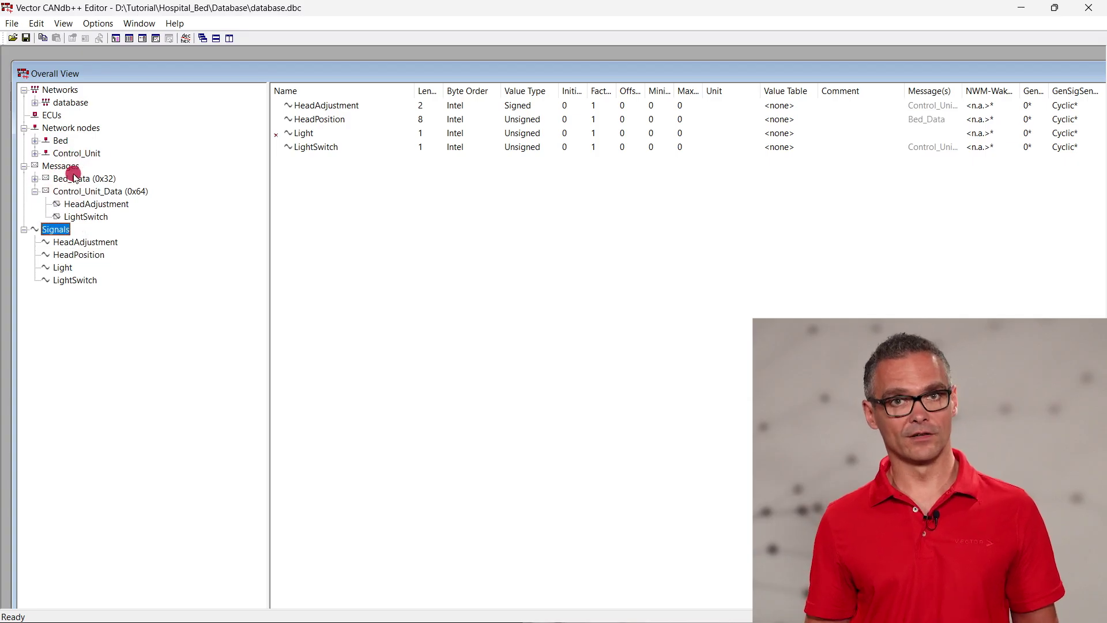
left_click(35, 178)
Create value table VtSig_Light with descriptions for 0x0 (Off) and 0x1.
left_click(63, 23)
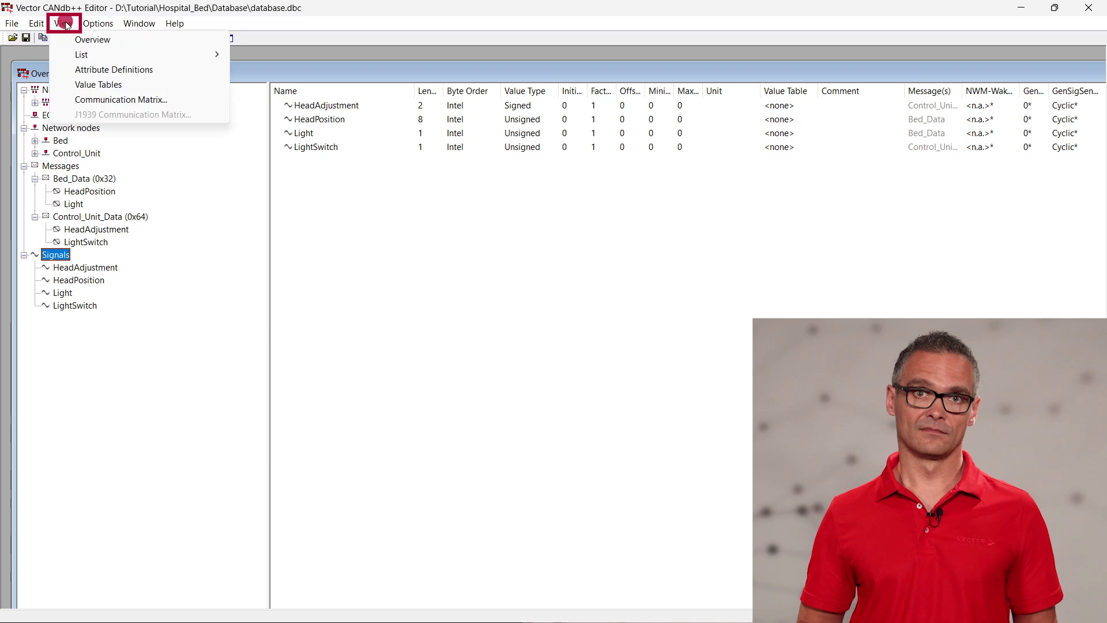
left_click(95, 84)
right_click(167, 206)
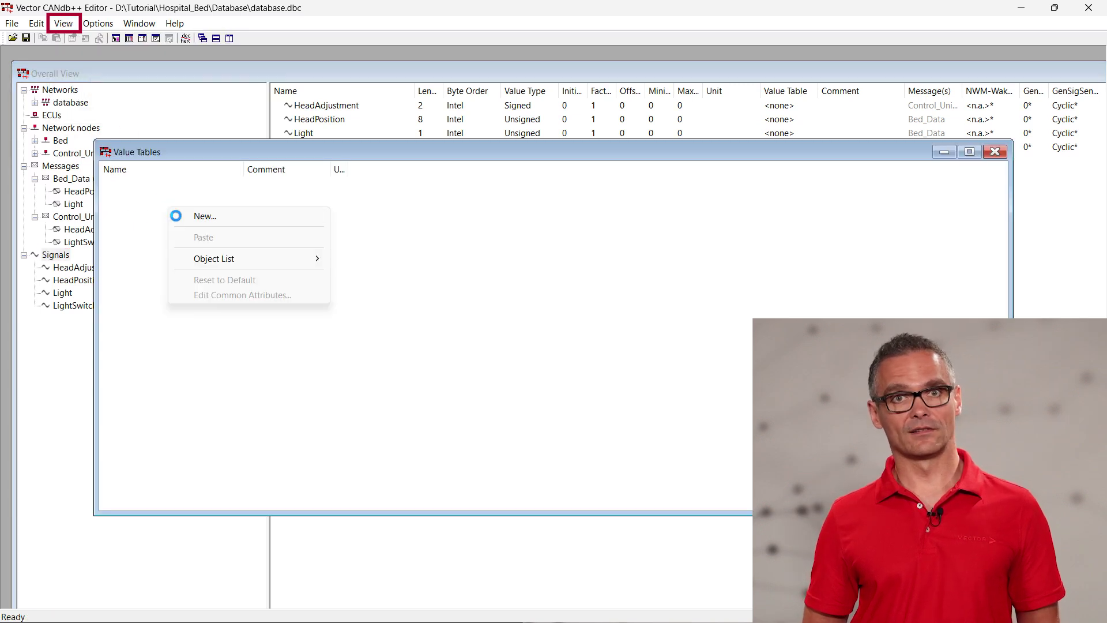
left_click(185, 214)
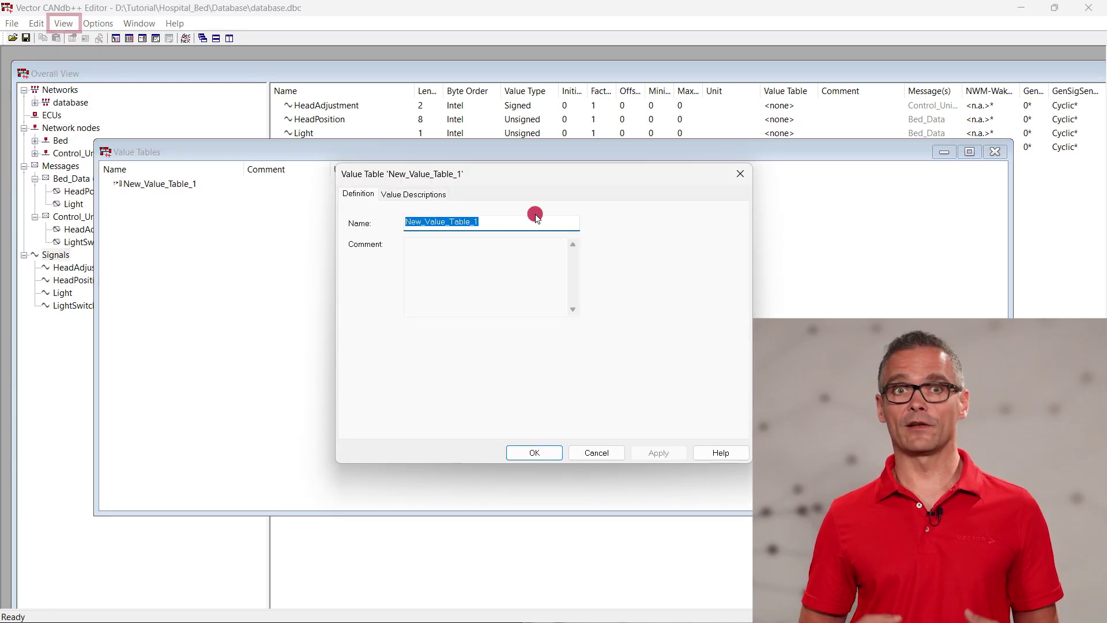
type("VtSig_Lig")
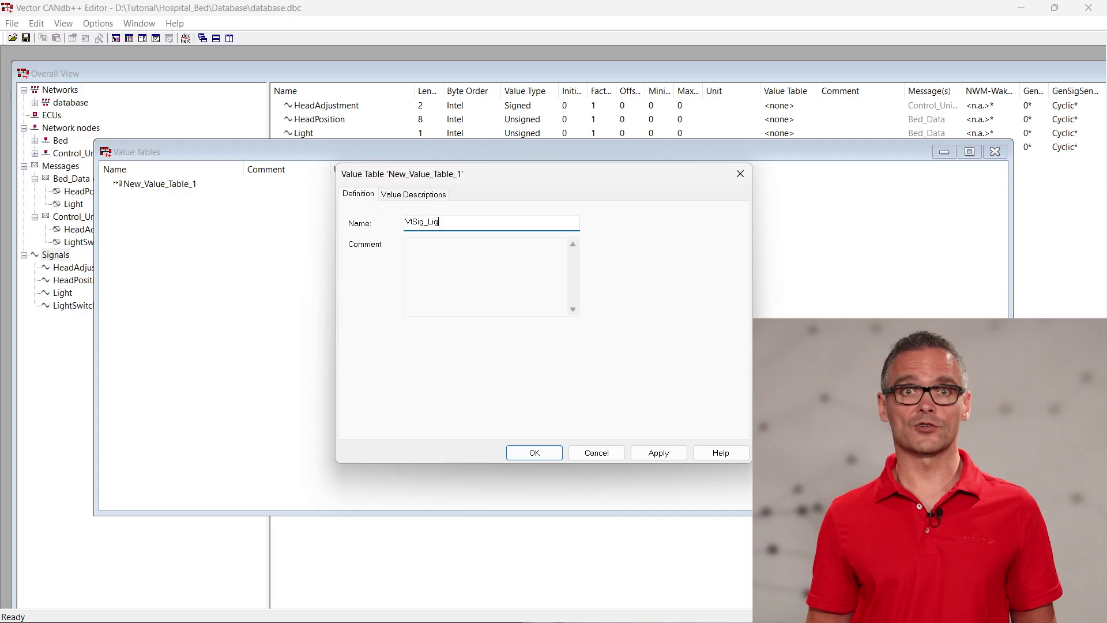
type("ht")
left_click(420, 196)
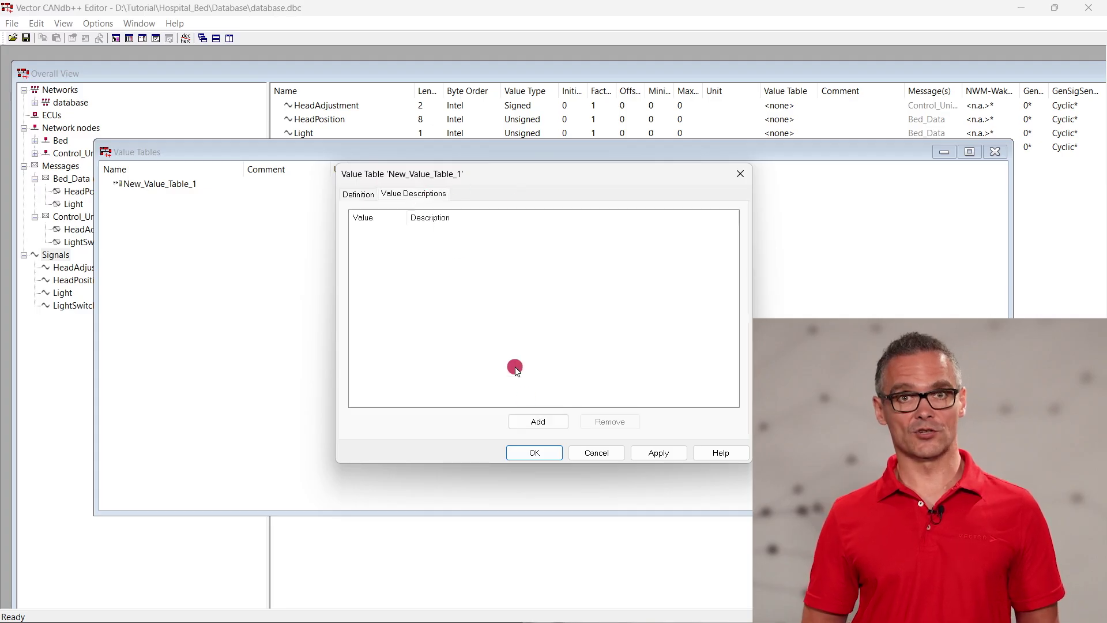
left_click(533, 421)
left_click(533, 421)
left_click(519, 230)
left_click(519, 230)
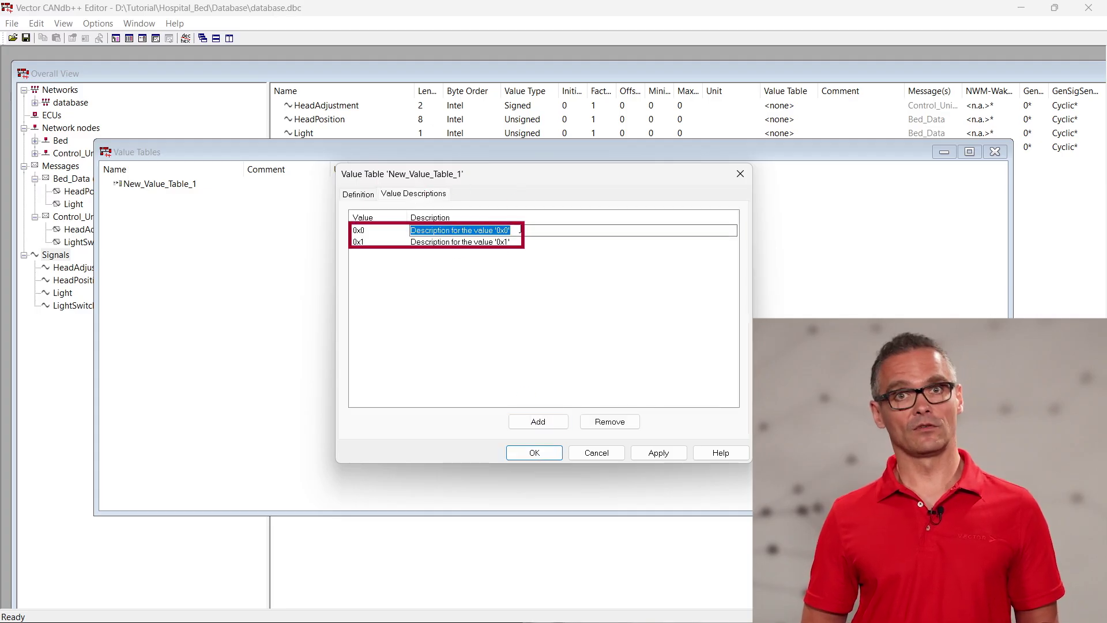
left_click(551, 242)
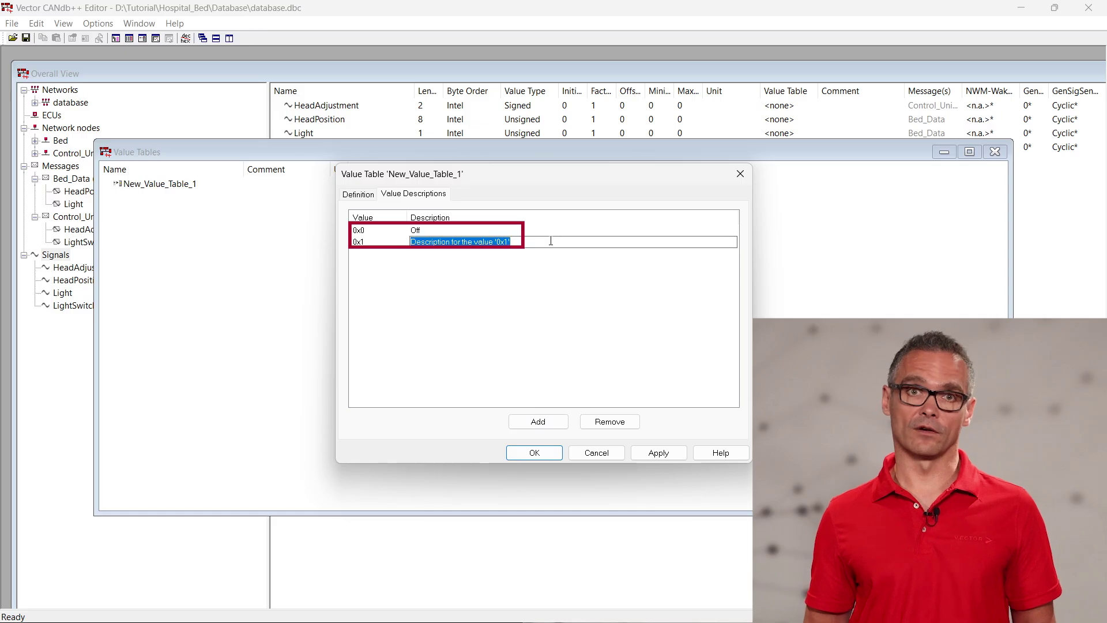
left_click(536, 453)
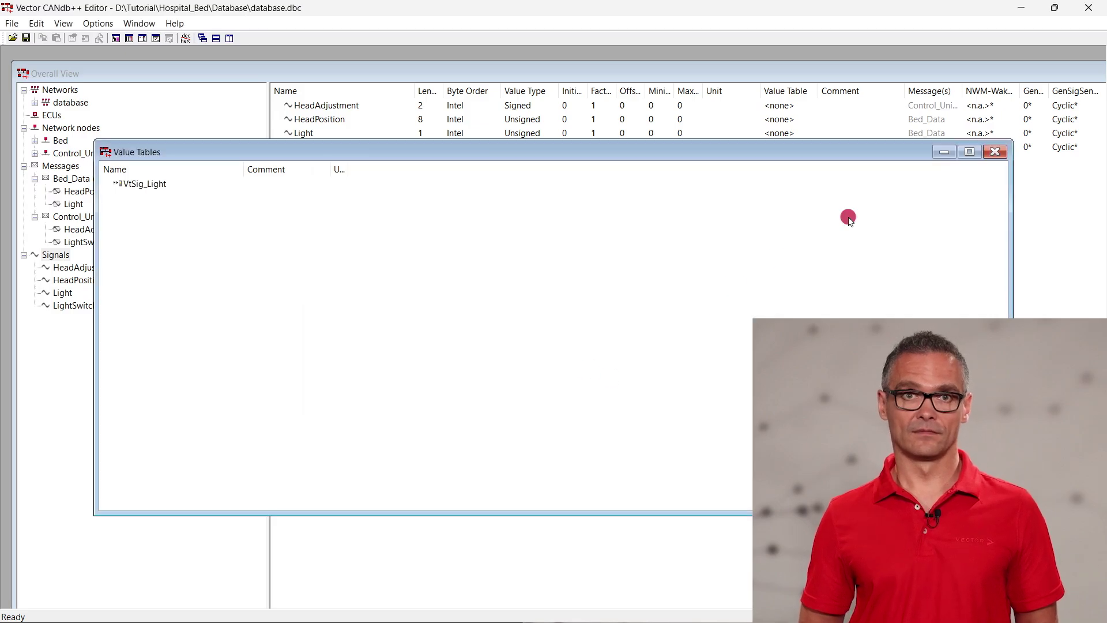
left_click(995, 151)
Assign the VtSig_Light value table to the Light signal.
left_click(62, 292)
right_click(61, 293)
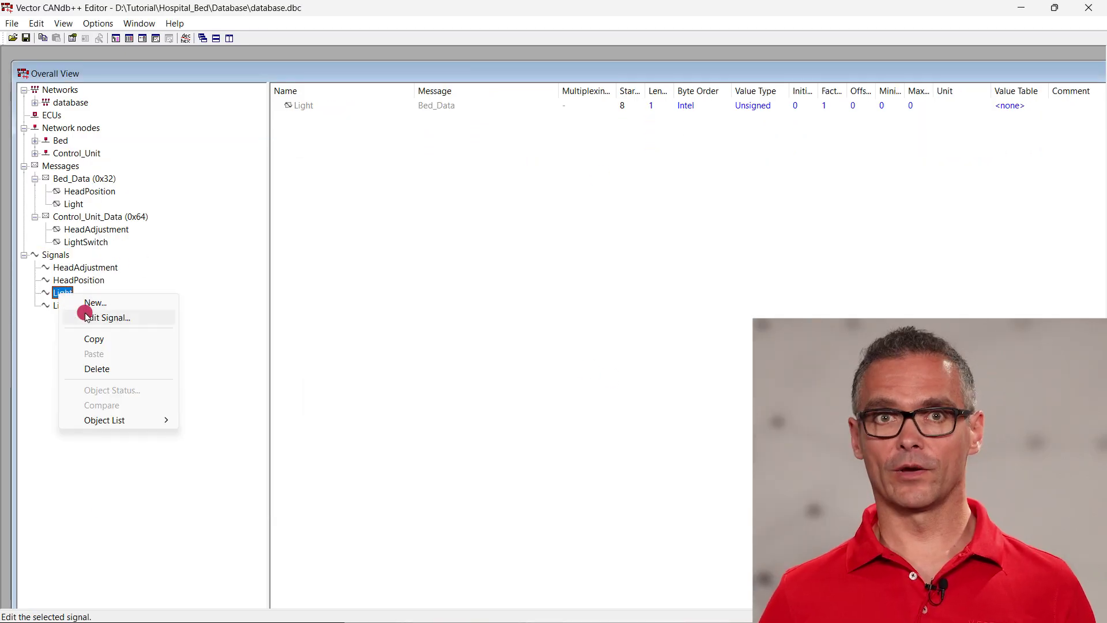
left_click(87, 317)
left_click(466, 375)
left_click(467, 394)
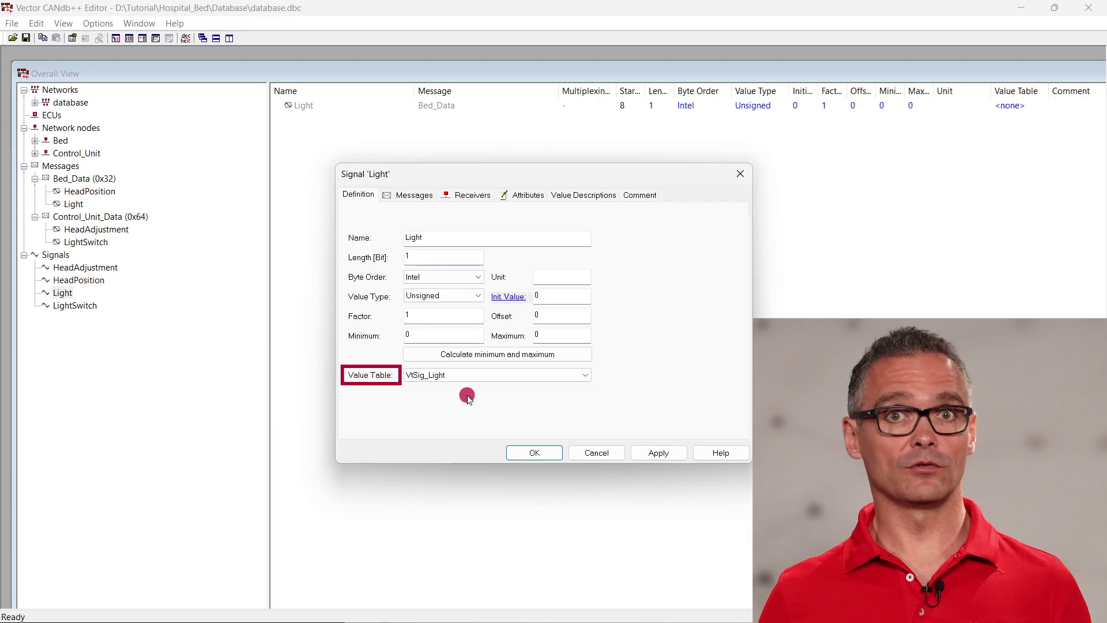
left_click(535, 453)
Review Bed_Data's signal bit layout in its message properties.
left_click(99, 178)
right_click(101, 179)
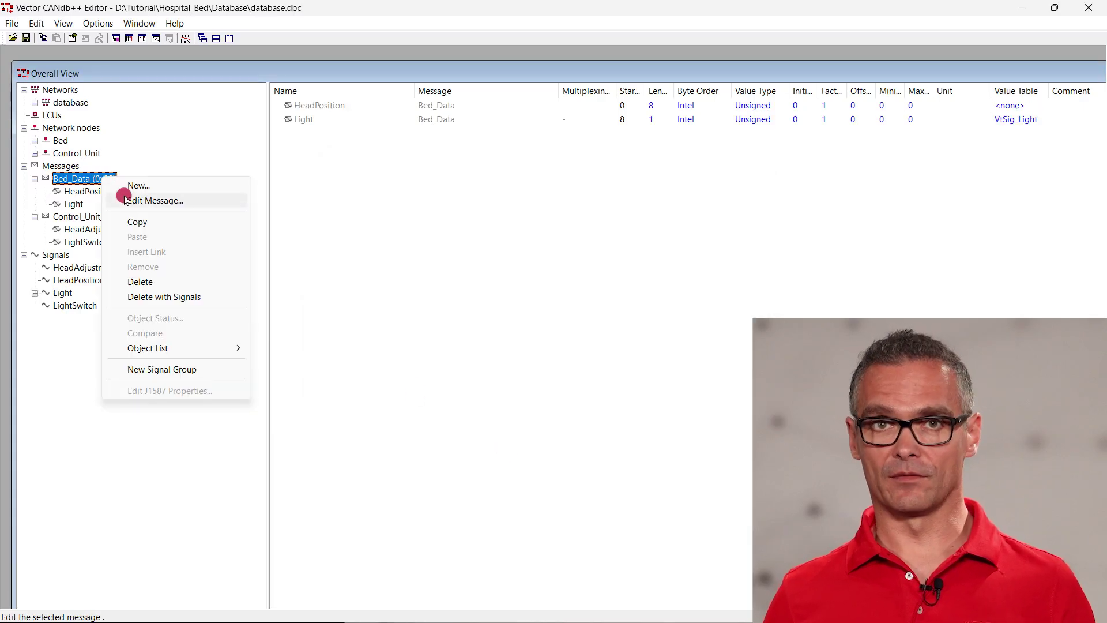
left_click(125, 198)
left_click(559, 196)
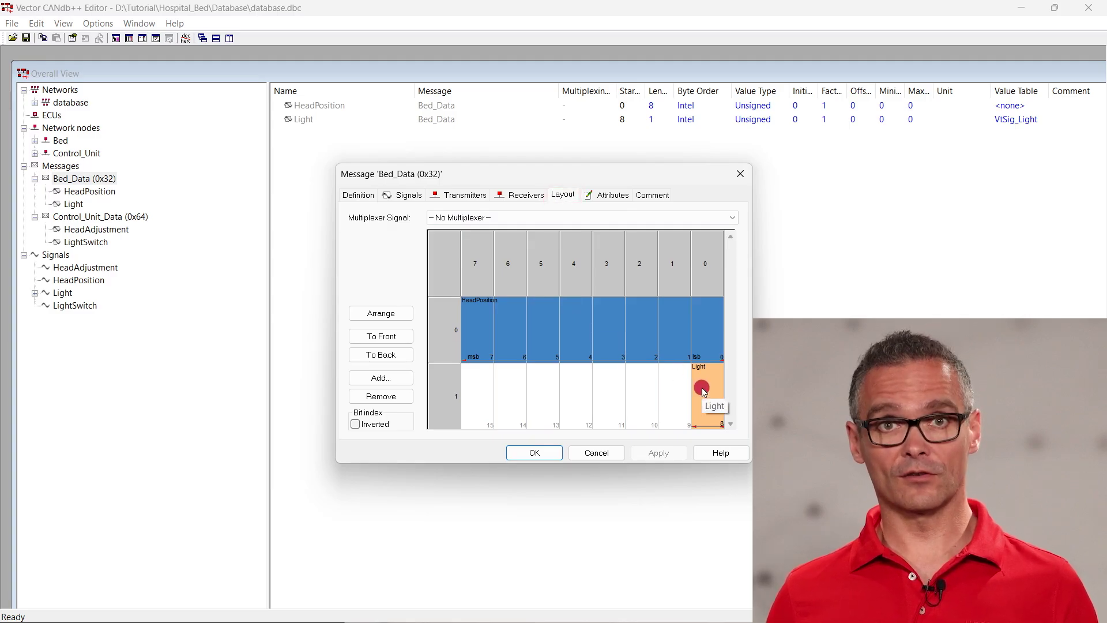
left_click(594, 453)
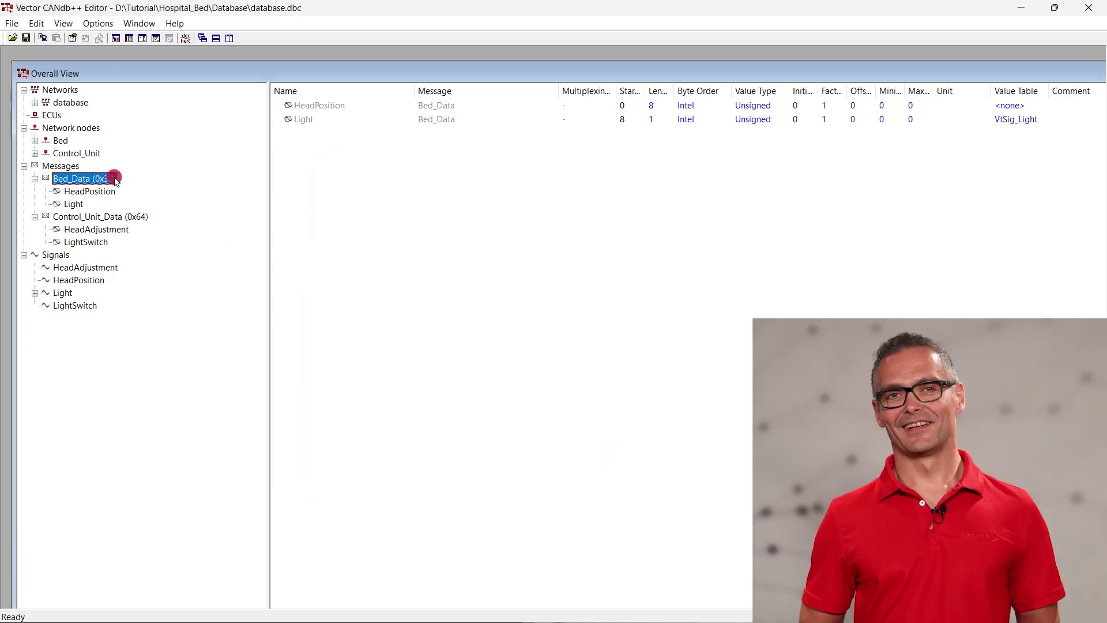
Edit Bed_Data's GenMsgCycleTime attribute, entering 1 as the new value.
double_click(114, 178)
left_click(608, 194)
left_click(508, 243)
type("100")
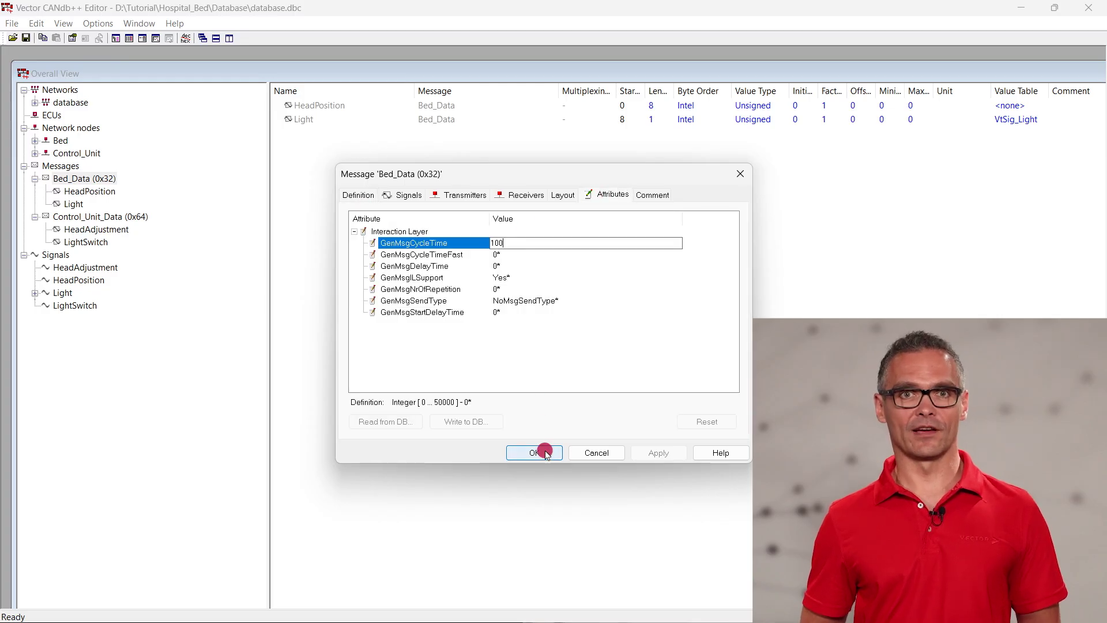
left_click(545, 452)
Edit Control_Unit_Data's GenMsgCycleTime attribute.
double_click(140, 217)
left_click(608, 194)
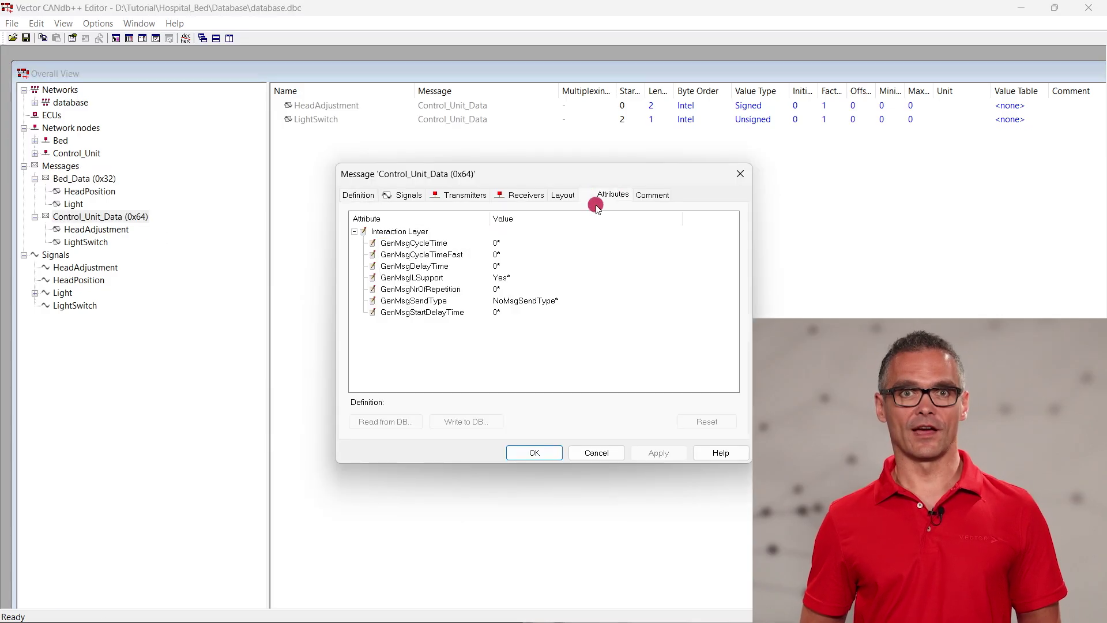
left_click(510, 242)
Apply Control_Unit_Data's attributes and make Control_Unit transmit Control_Unit_Data.
left_click(536, 453)
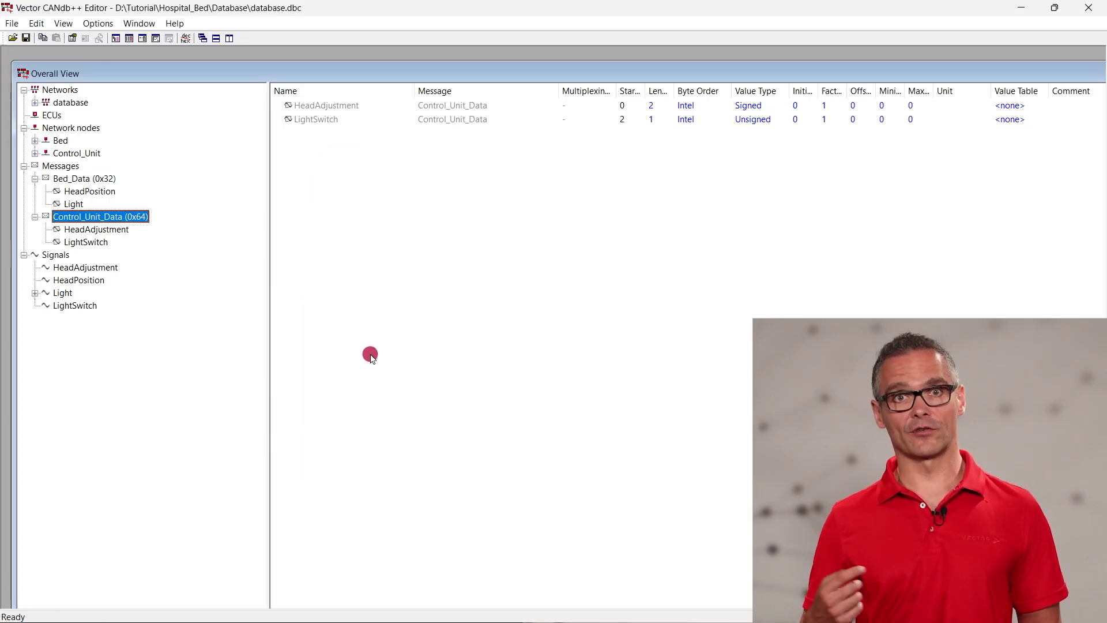
left_click(137, 217)
mouse_move(86, 156)
left_mouse_down()
mouse_move(77, 151)
mouse_move(78, 166)
left_mouse_up()
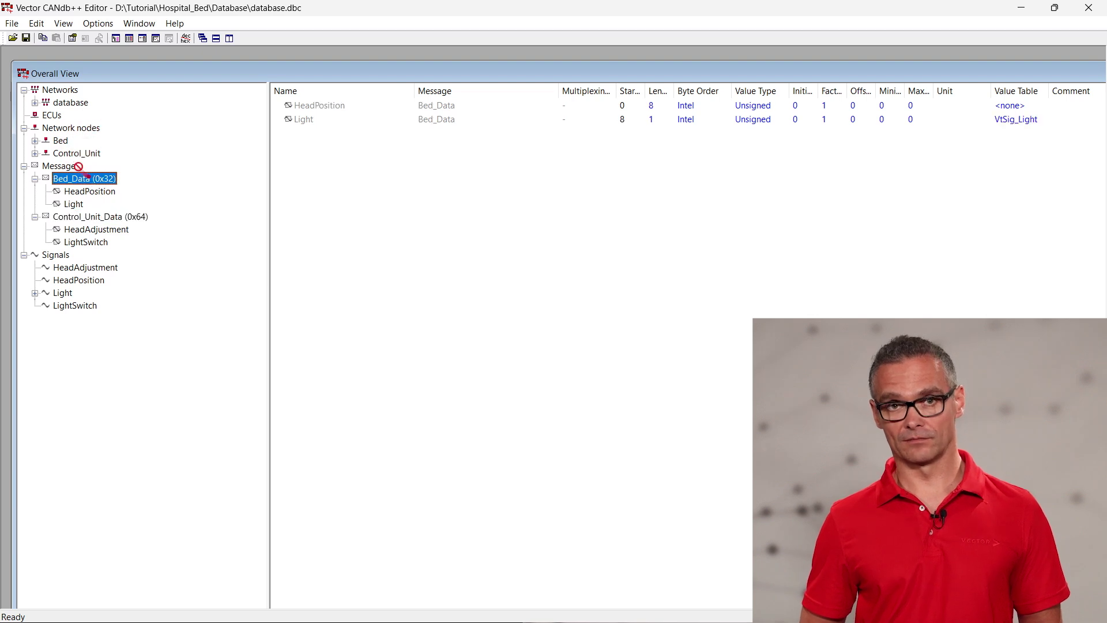
Check the Tx messages of Bed and Control_Unit and save the database.
left_click(34, 140)
left_click(45, 153)
left_click(35, 217)
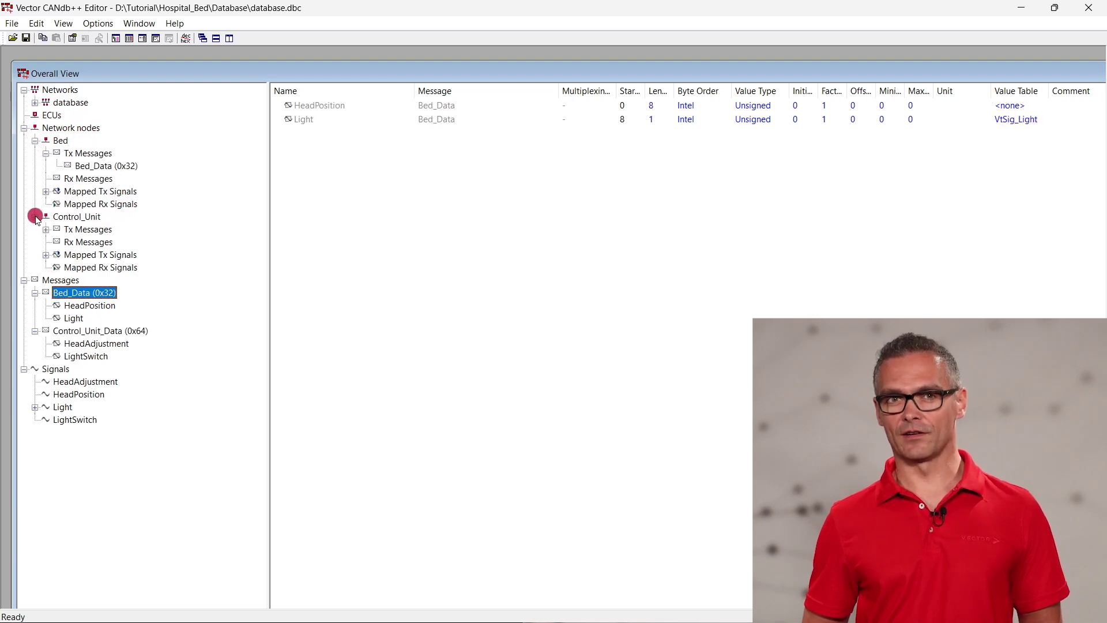
left_click(45, 229)
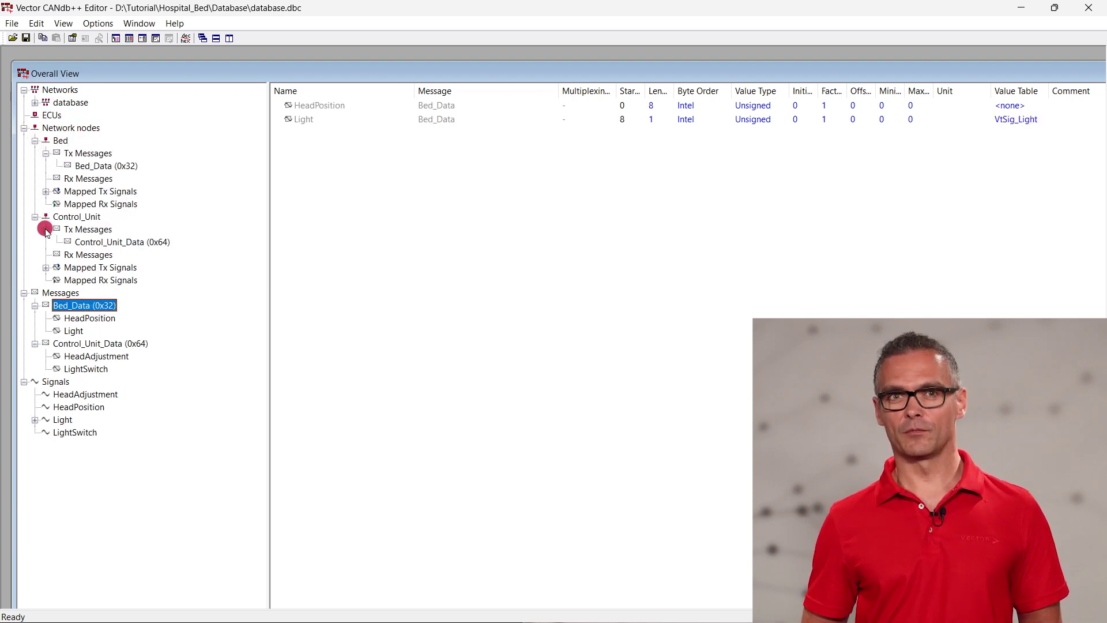
left_click(26, 39)
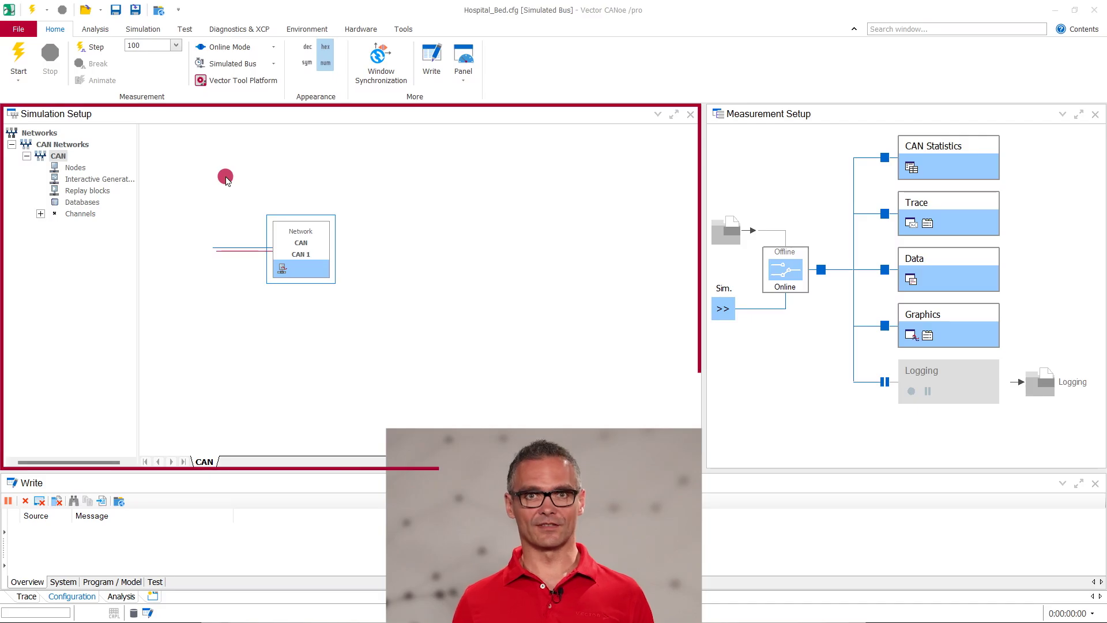
Add Database\database.dbc to the CANoe configuration's databases.
right_click(83, 203)
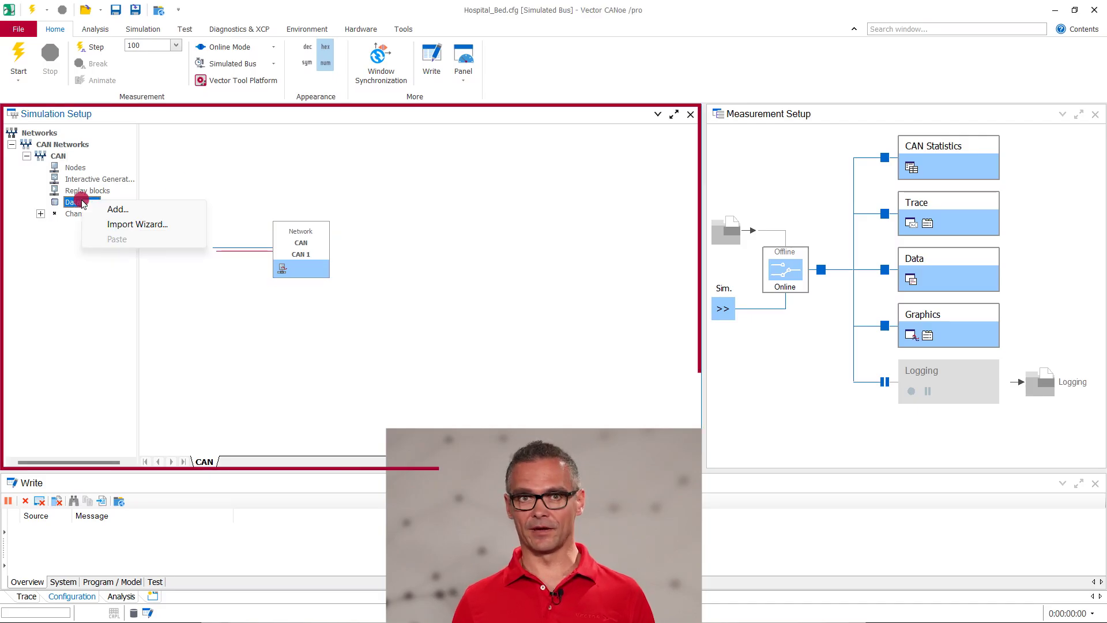
left_click(104, 210)
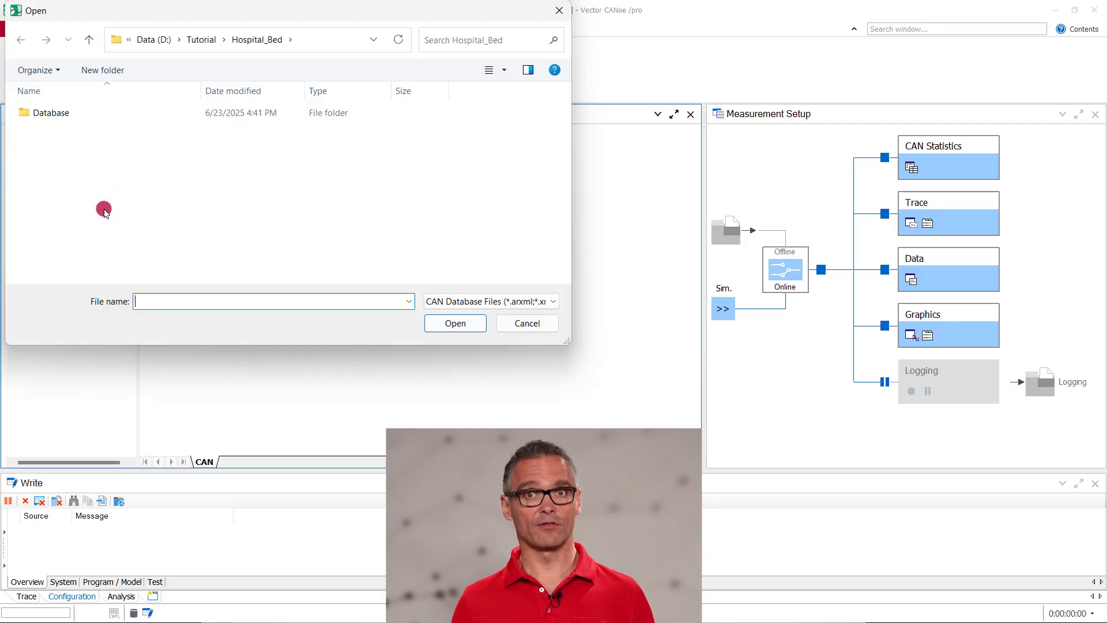
double_click(88, 112)
left_click(114, 114)
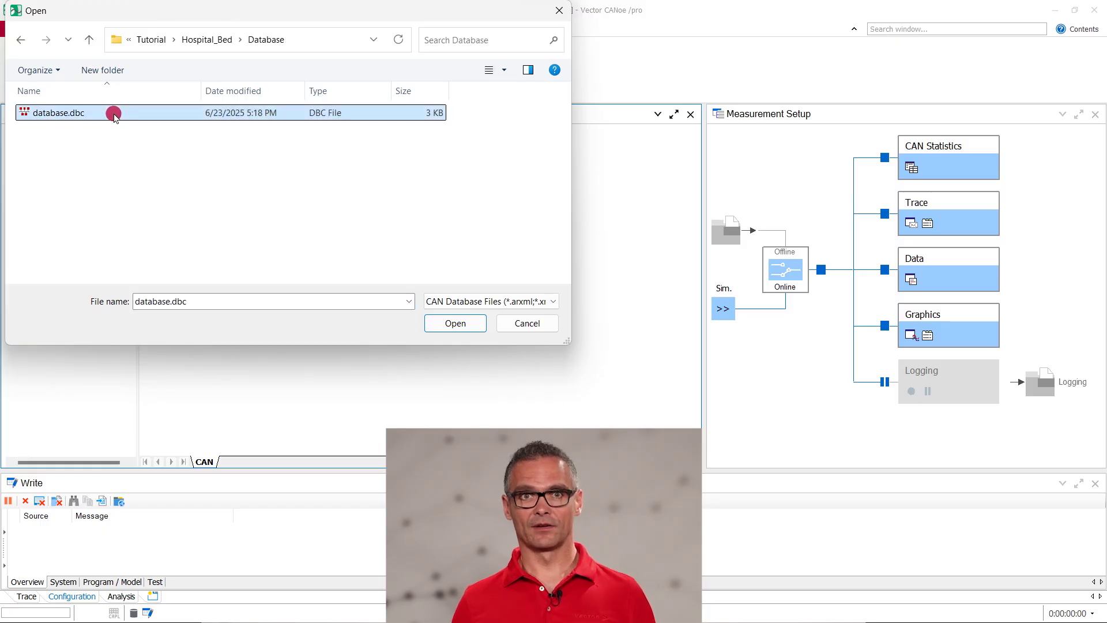
left_click(425, 324)
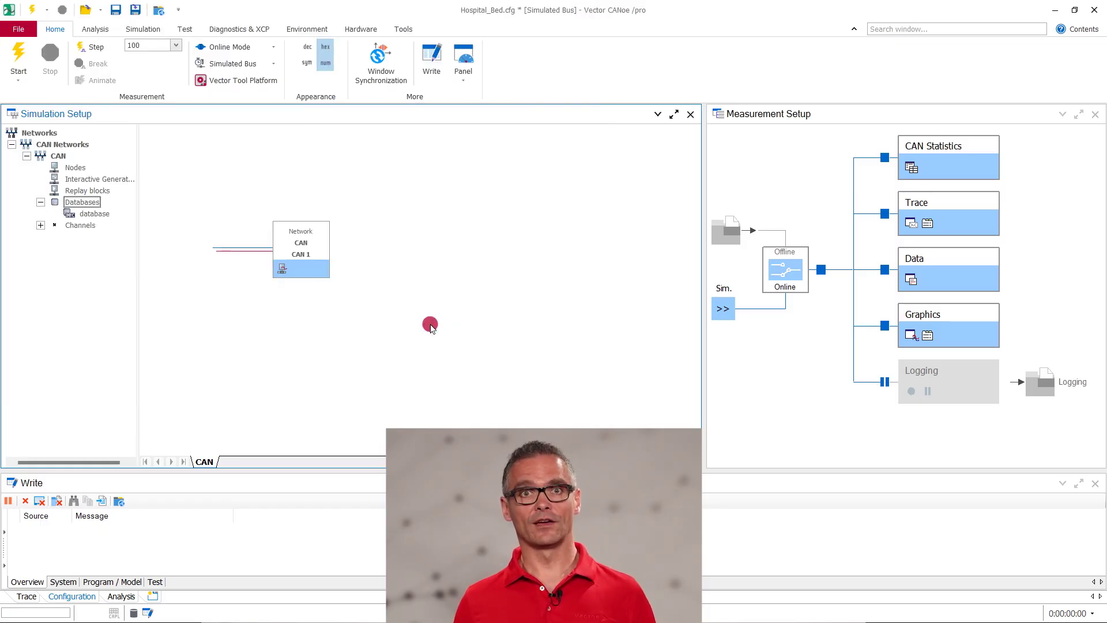
Synchronize the database nodes so Bed and Control_Unit become ECUs.
right_click(104, 217)
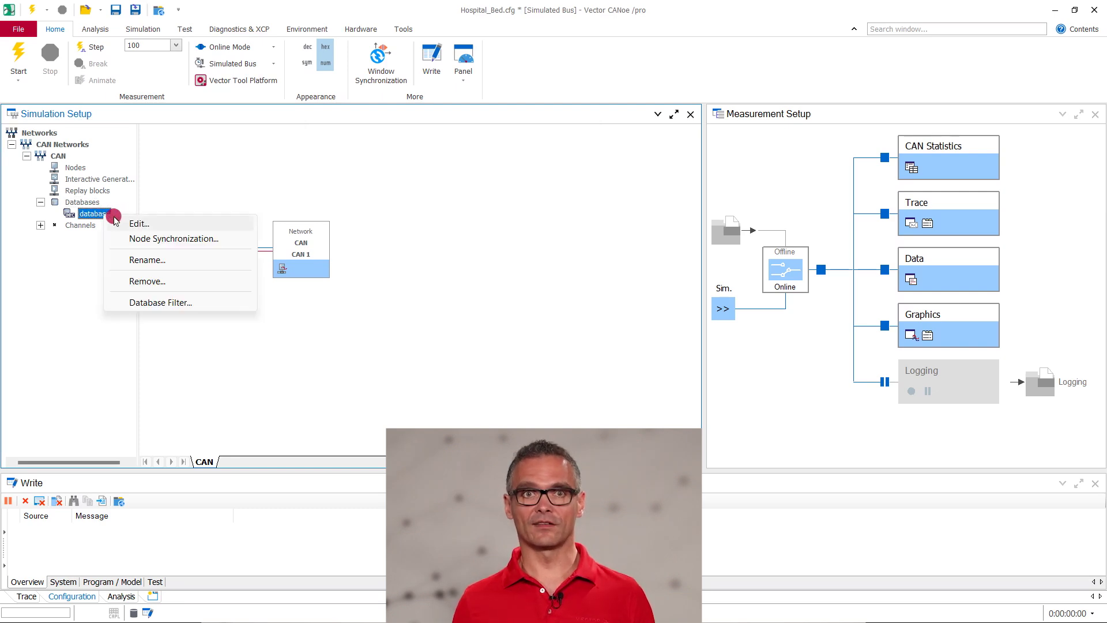
left_click(133, 236)
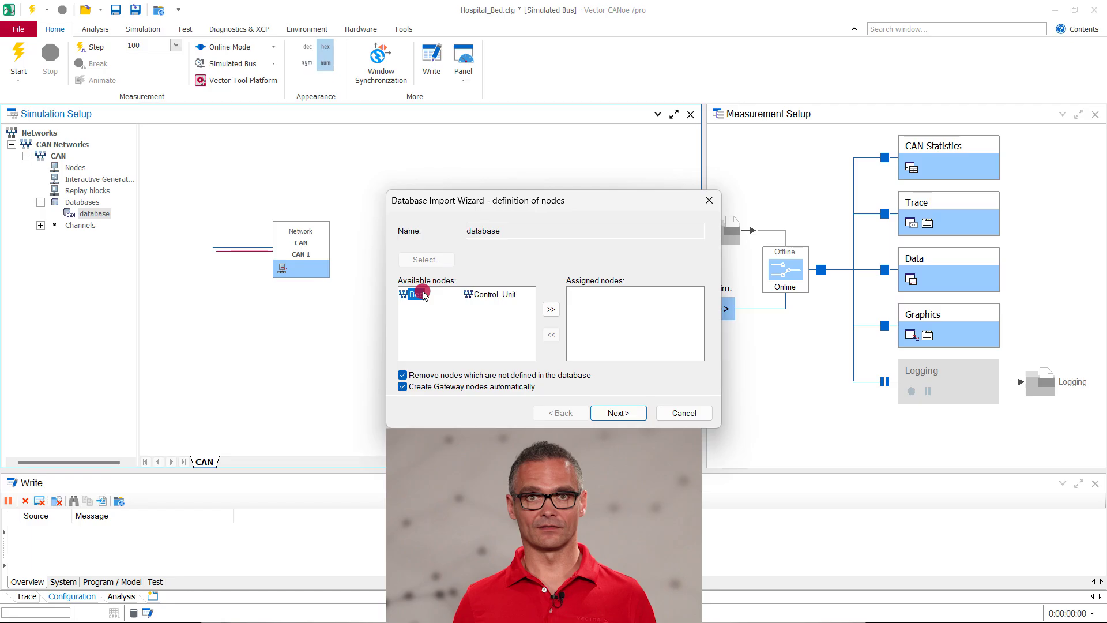
left_click(546, 309)
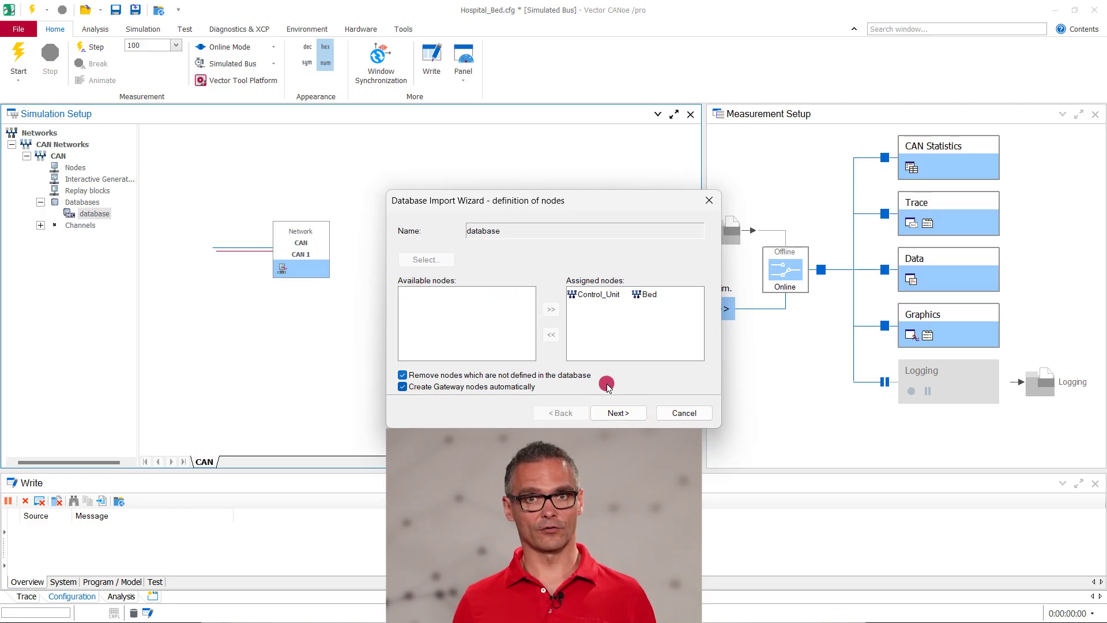
left_click(604, 414)
left_click(605, 414)
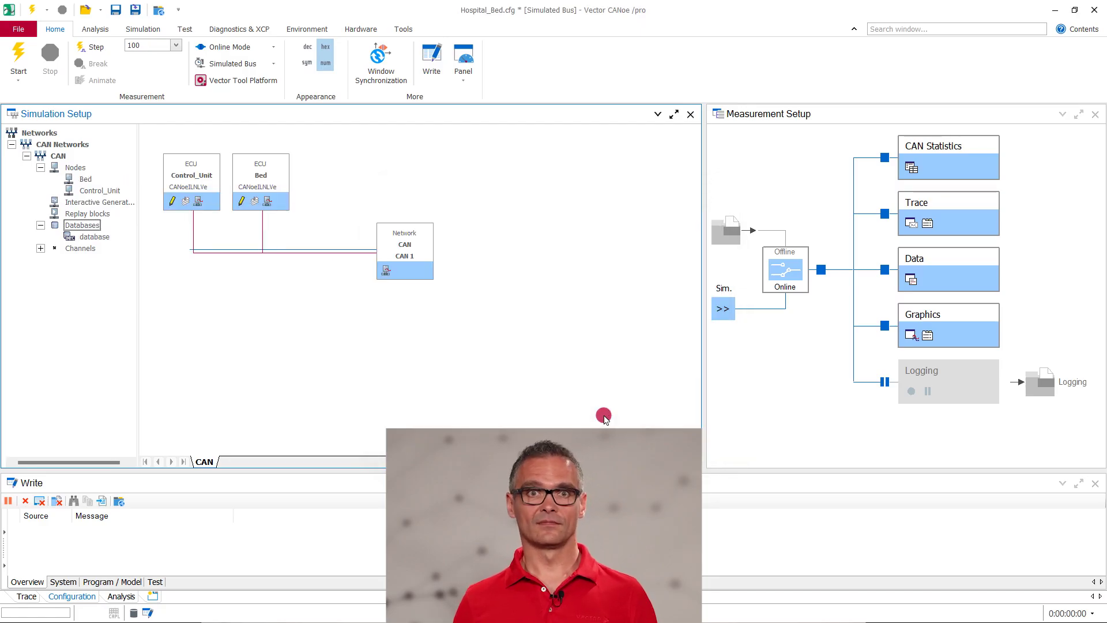
Start the measurement and view Trace with the channel column widened and Bed_Data expanded.
mouse_move(204, 162)
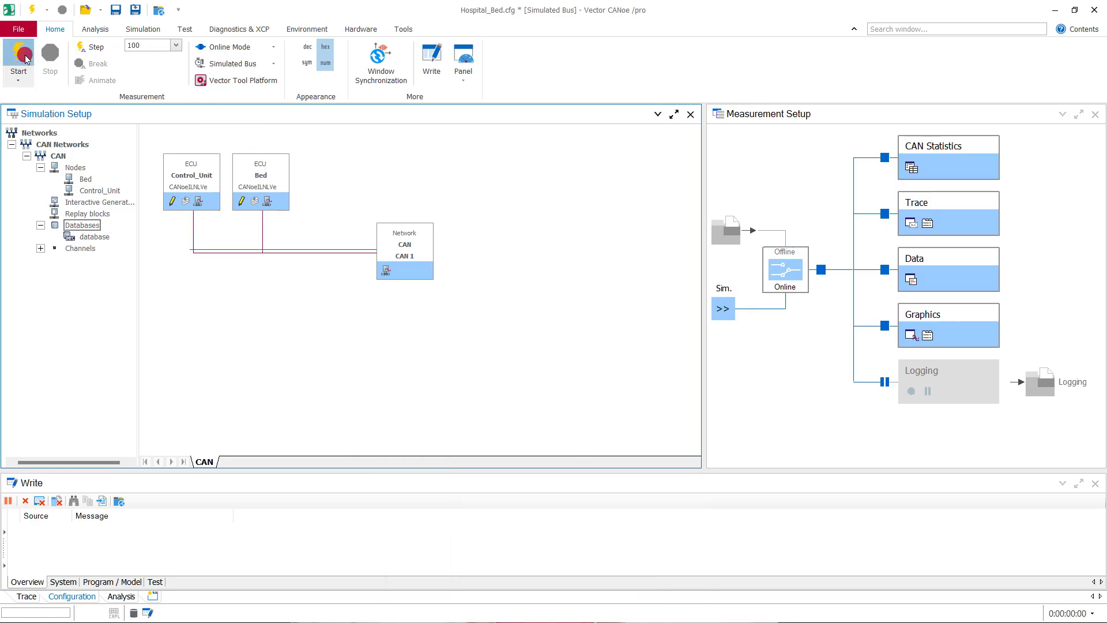
left_click(18, 54)
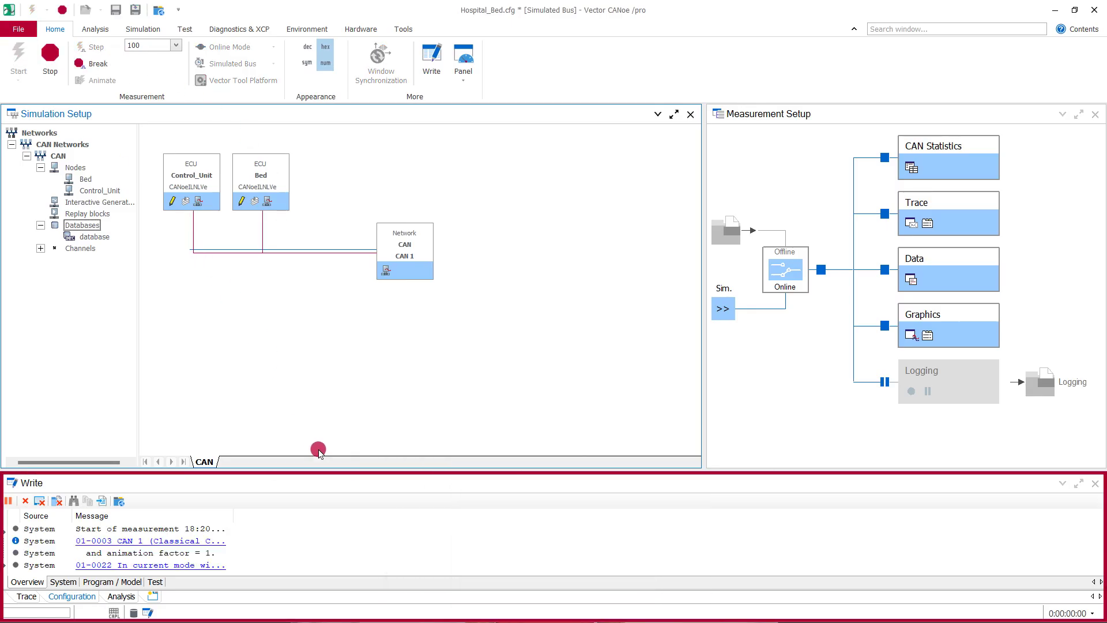
double_click(322, 483)
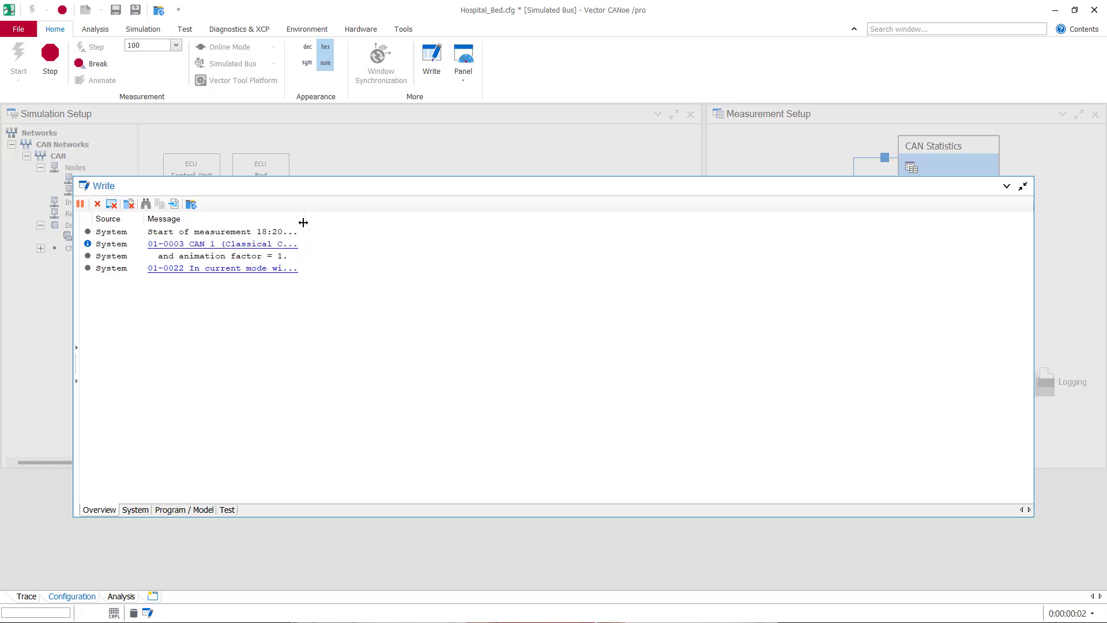
double_click(605, 190)
double_click(966, 209)
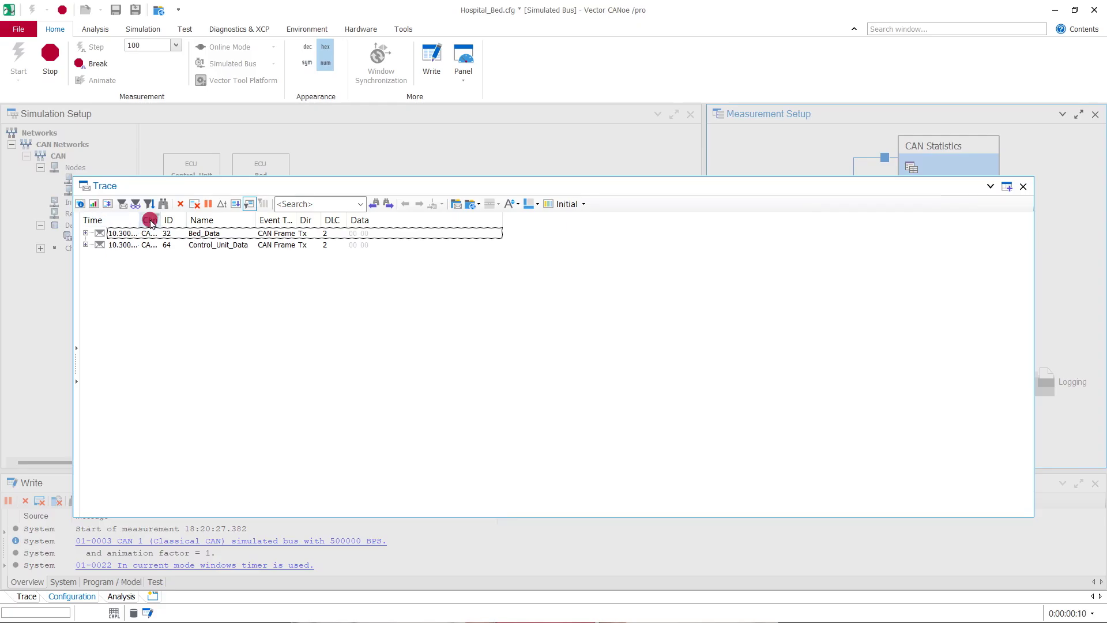
mouse_move(159, 220)
left_mouse_down()
mouse_move(191, 220)
mouse_move(165, 220)
left_mouse_up()
left_click(85, 233)
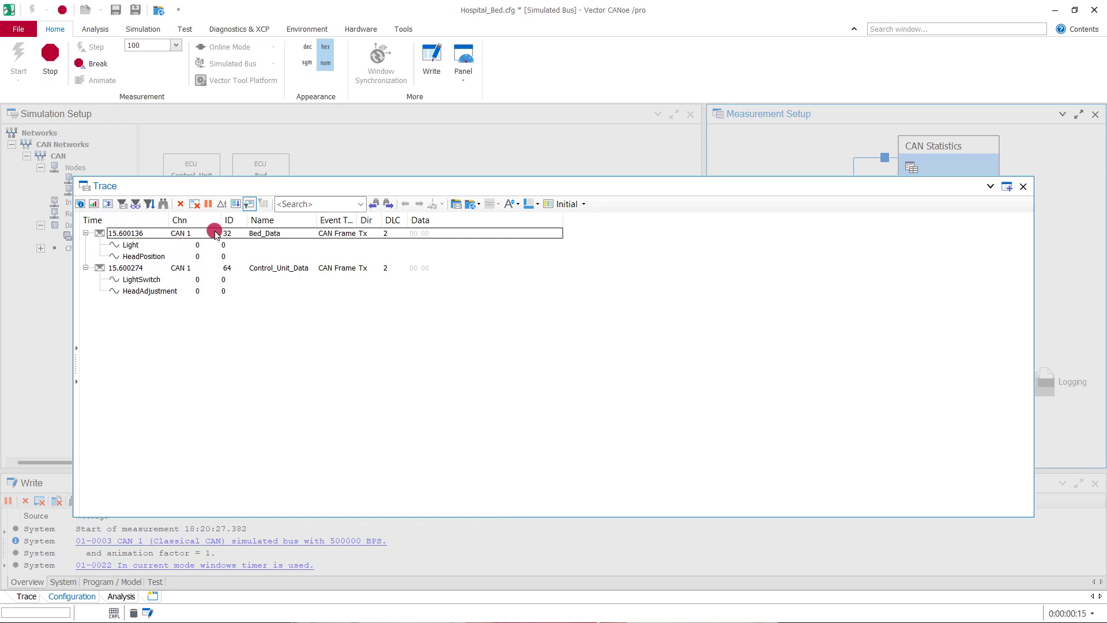
Add Bed_Data to the Trace stop filter, remove it again, and redock Trace.
left_click(136, 205)
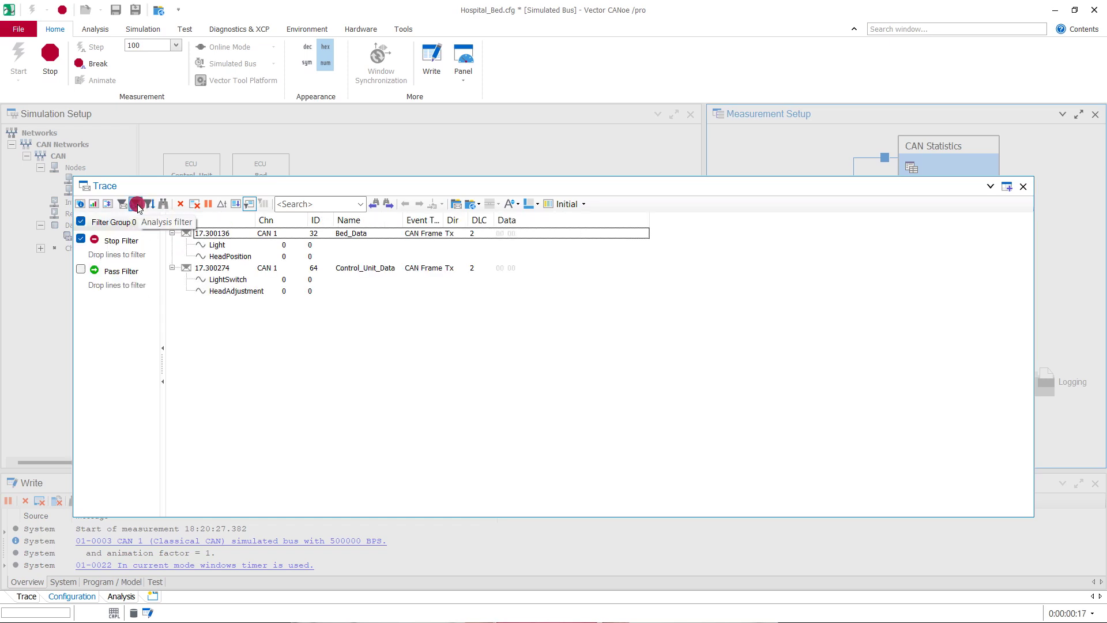
left_click_drag(350, 236, 126, 243)
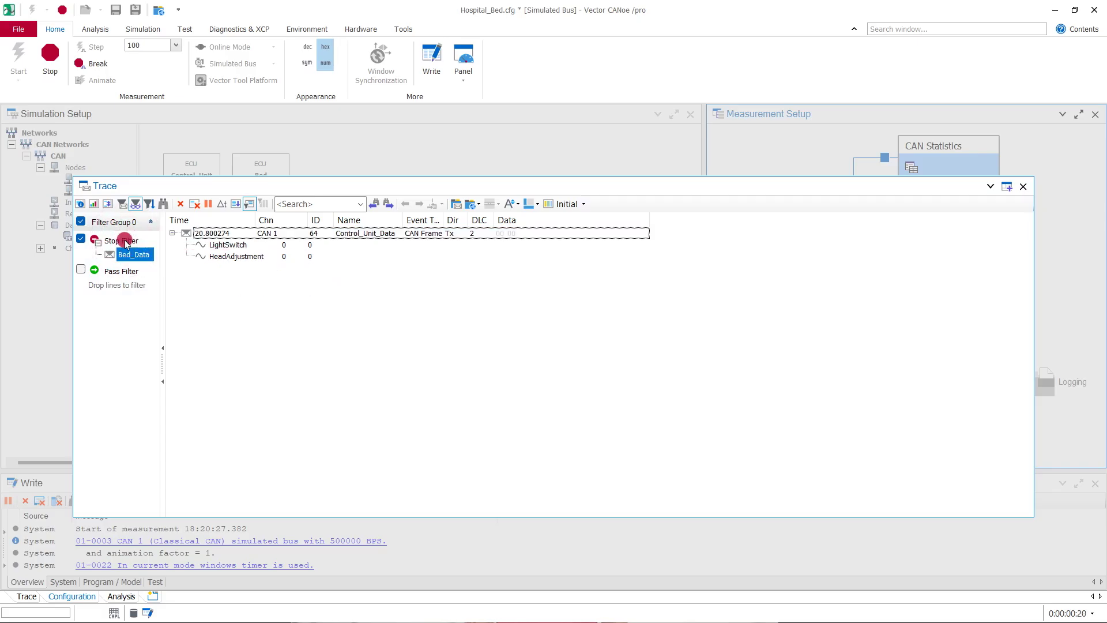
right_click(132, 255)
left_click(170, 308)
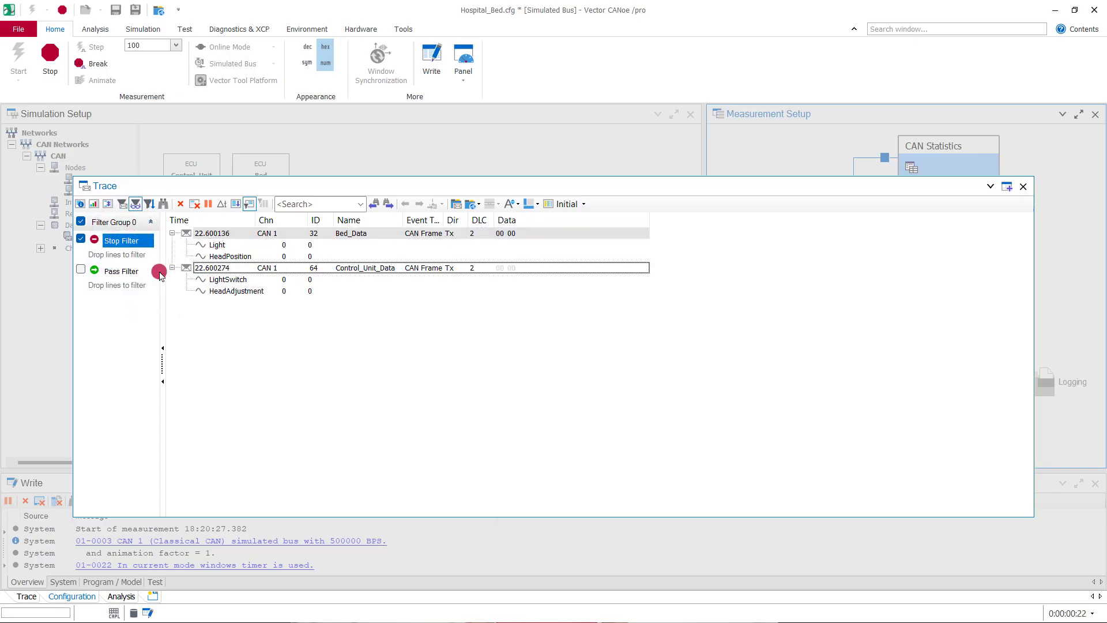
left_click(136, 206)
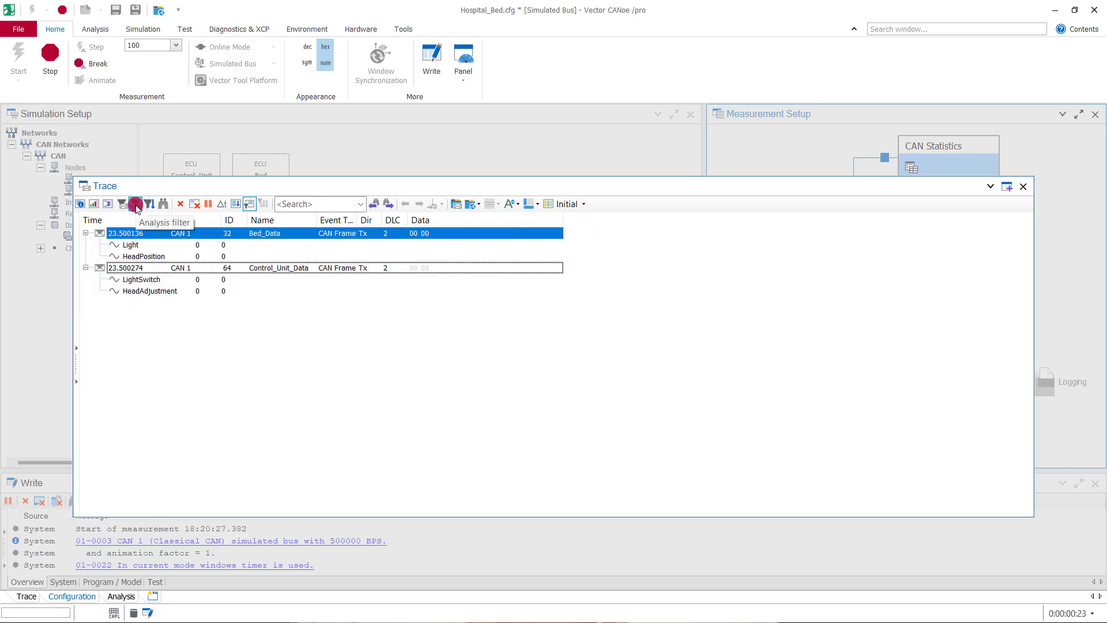
double_click(214, 189)
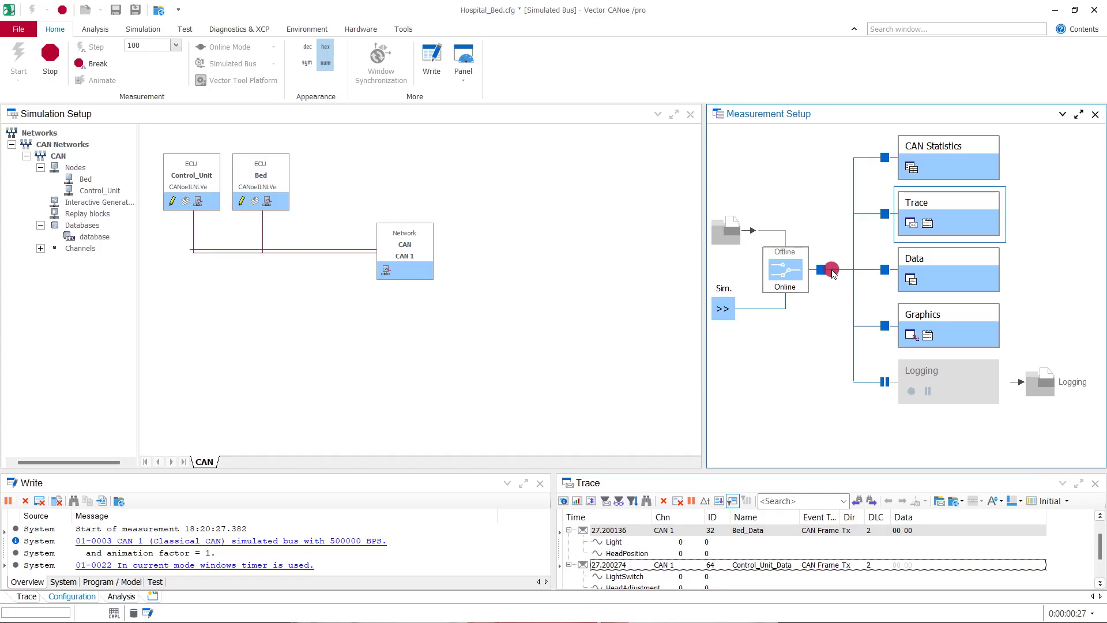
double_click(947, 312)
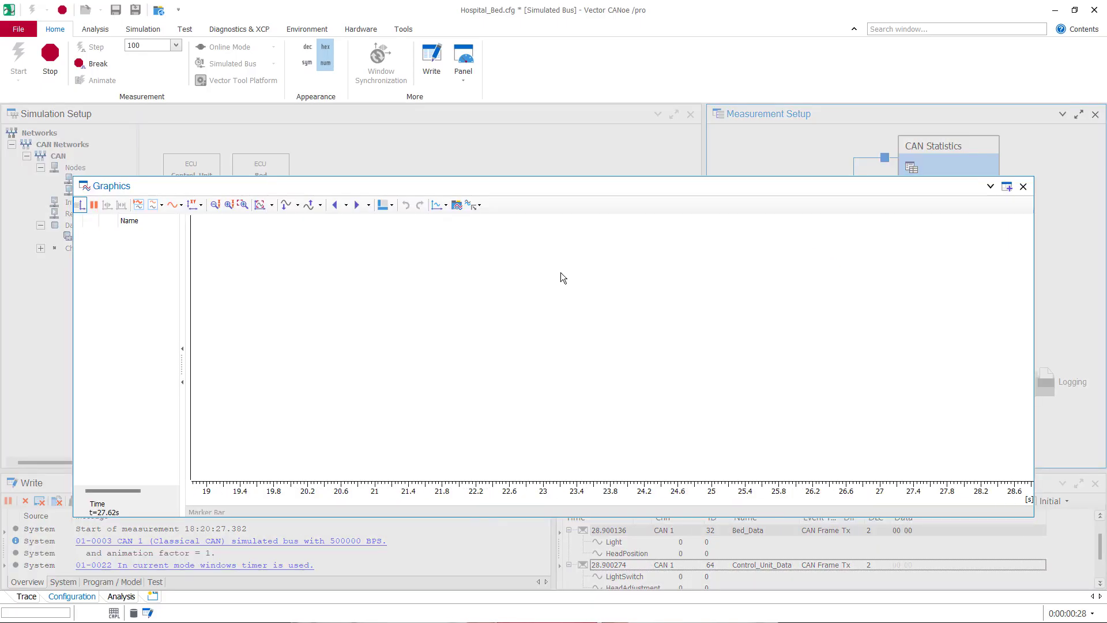
Add the Bed_Data signals HeadPosition and Light to the Graphics window.
right_click(142, 274)
left_click(152, 282)
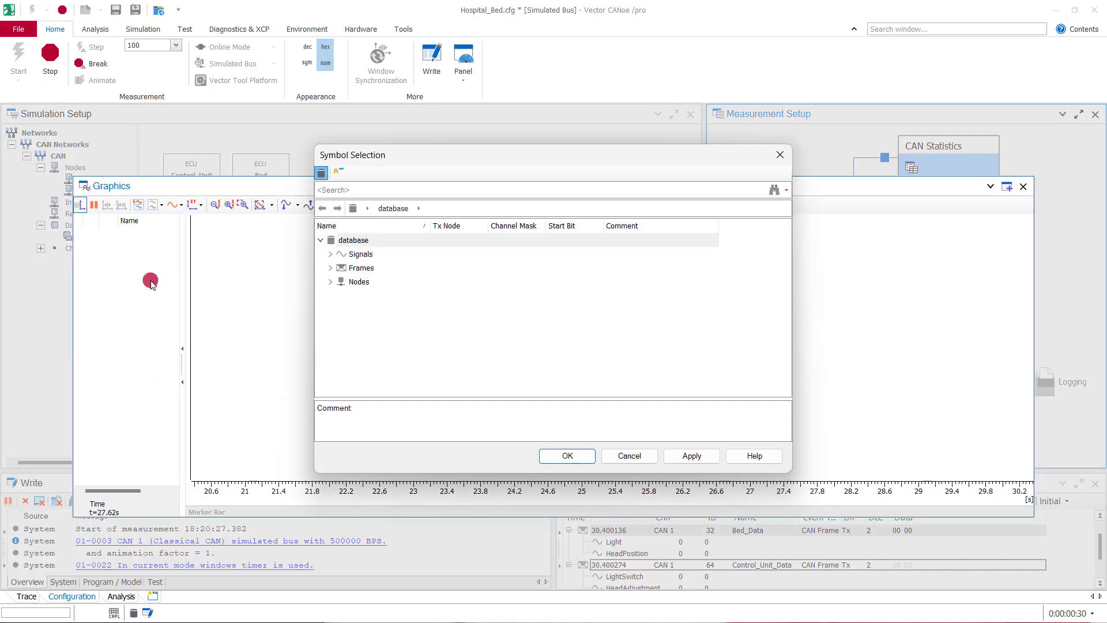
left_click(330, 267)
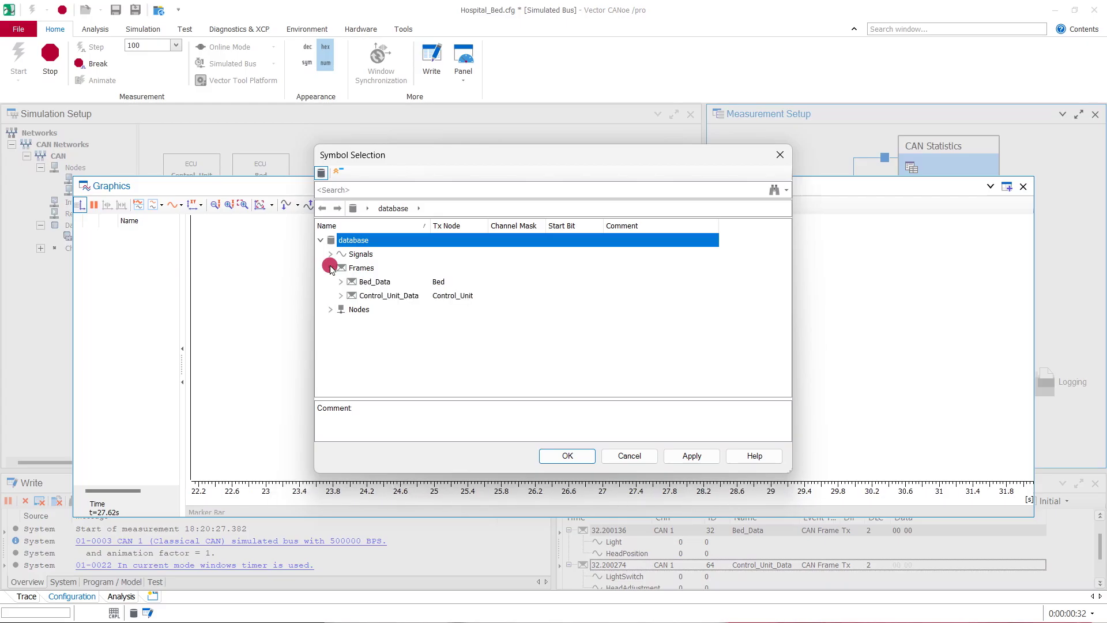
left_click(341, 281)
left_click(367, 295)
left_click(375, 310, "shift")
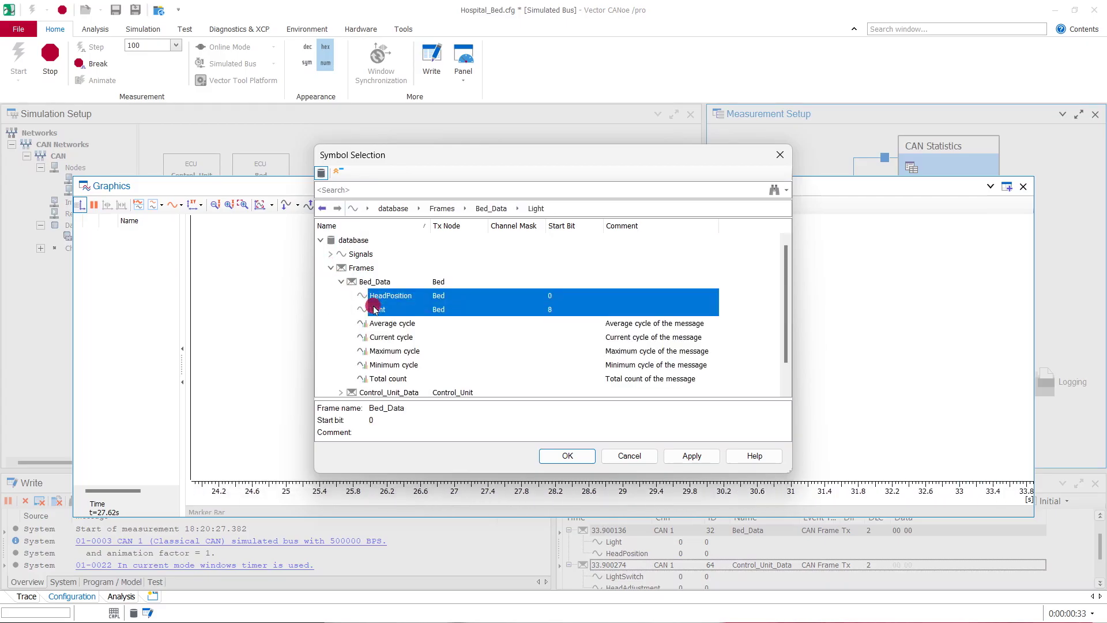
left_click(547, 455)
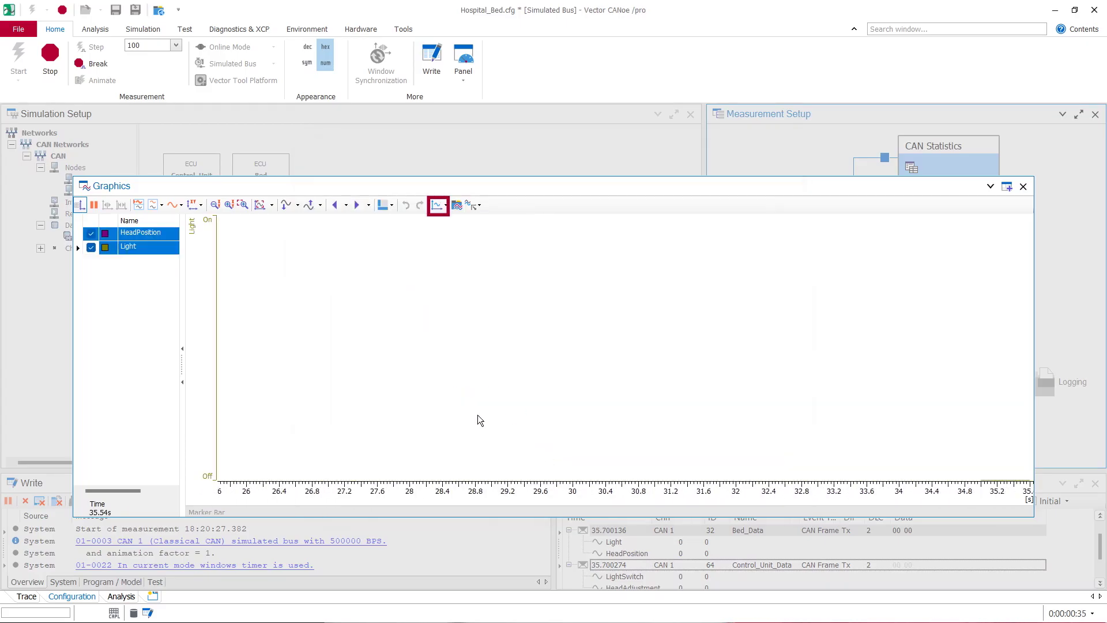
Show a separate Y-axis for each signal and dock Graphics at the bottom.
left_click(440, 205)
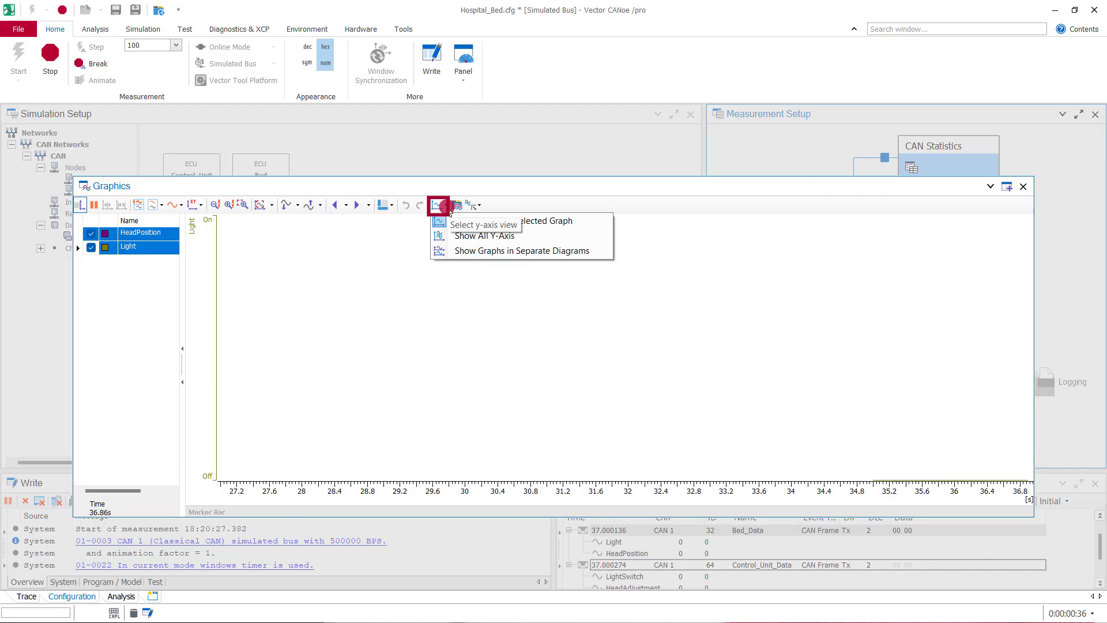
left_click(457, 239)
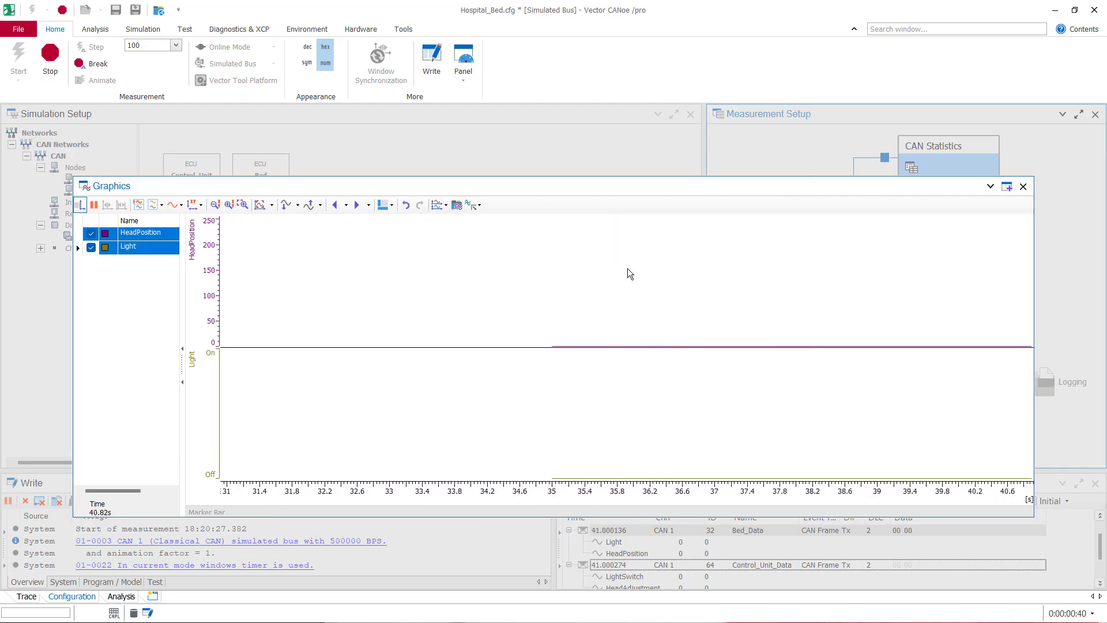
double_click(613, 186)
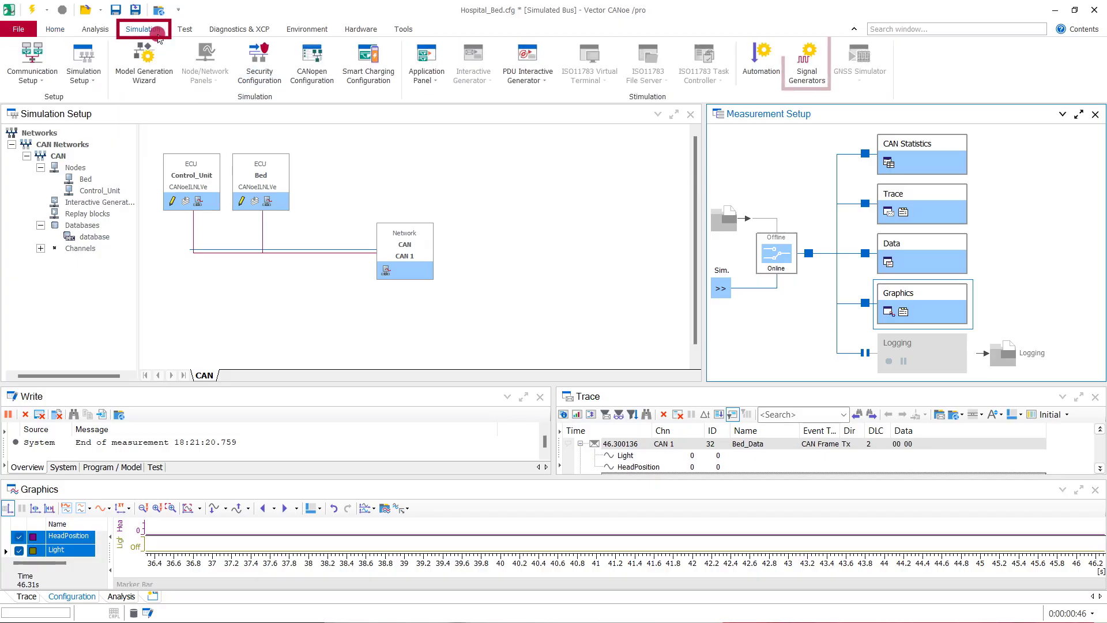
Add a docked sine generator on HeadPosition, run a measurement, and watch it in Graphics.
left_click(799, 62)
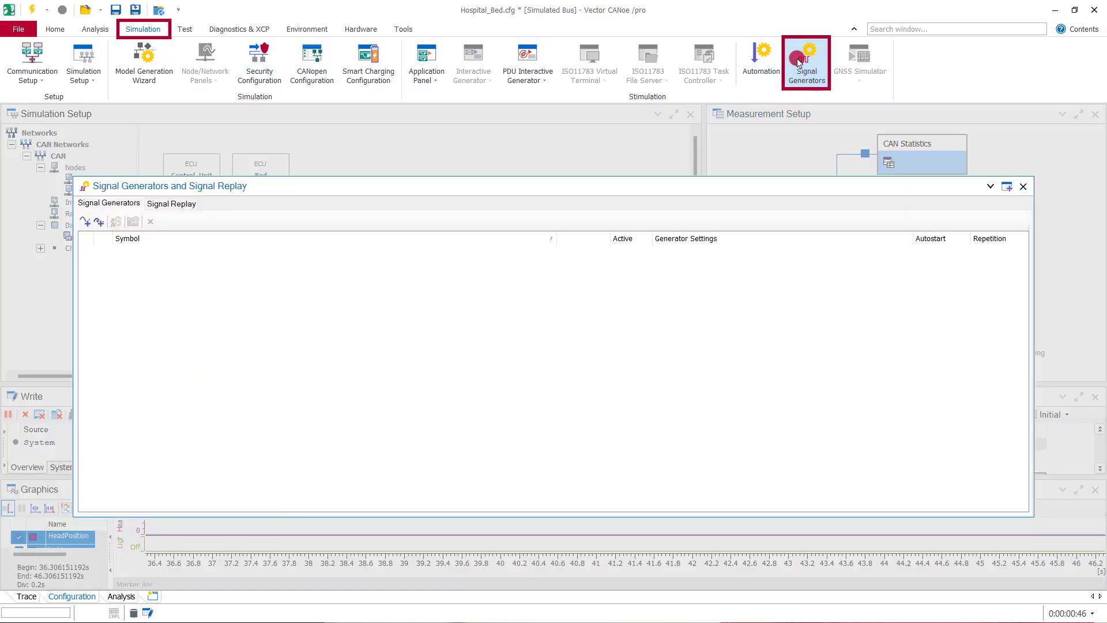
left_click(84, 224)
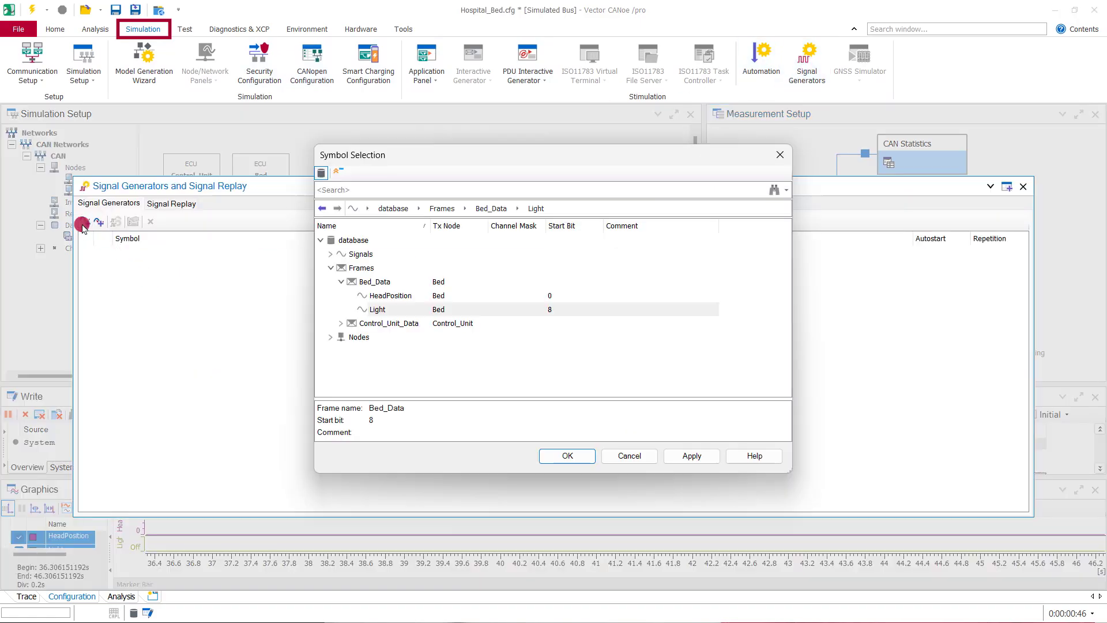
left_click(388, 294)
left_click(546, 455)
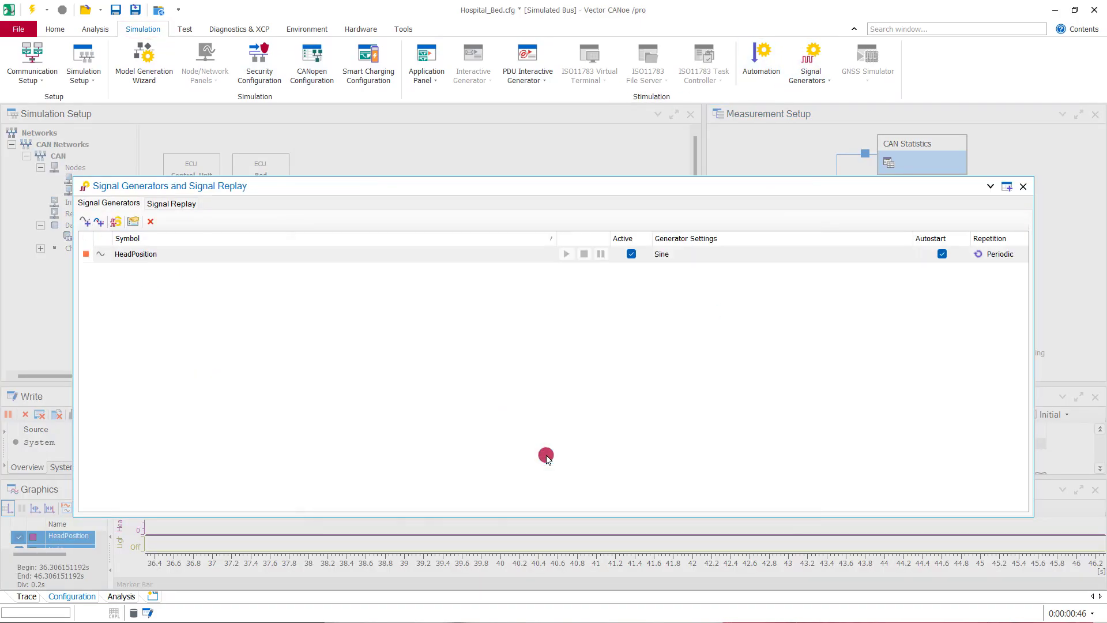
double_click(659, 207)
left_click(32, 11)
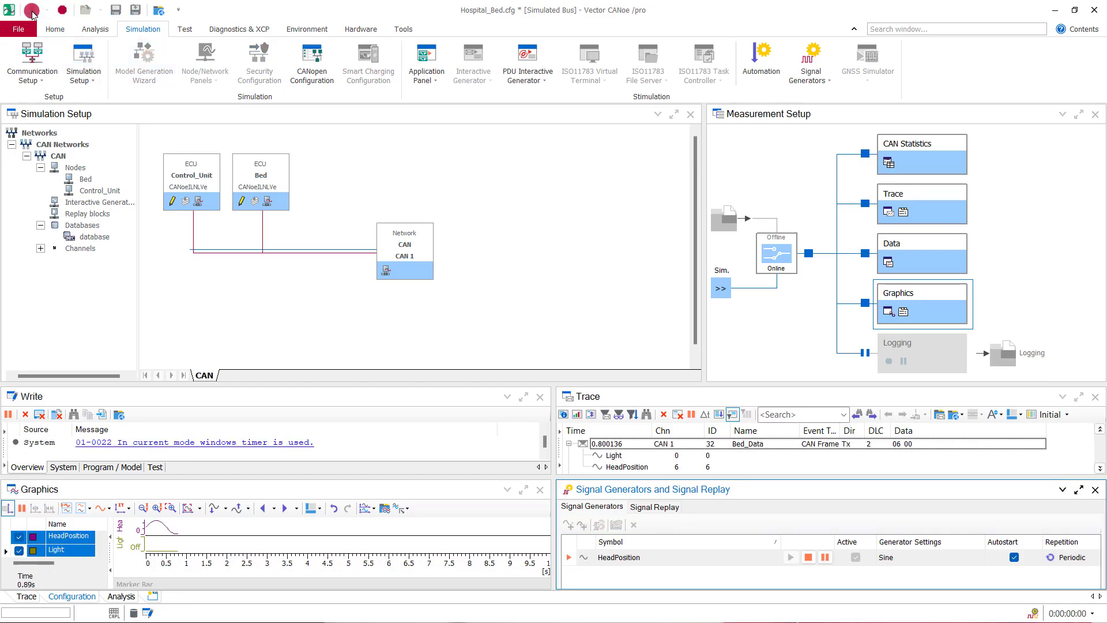
double_click(324, 489)
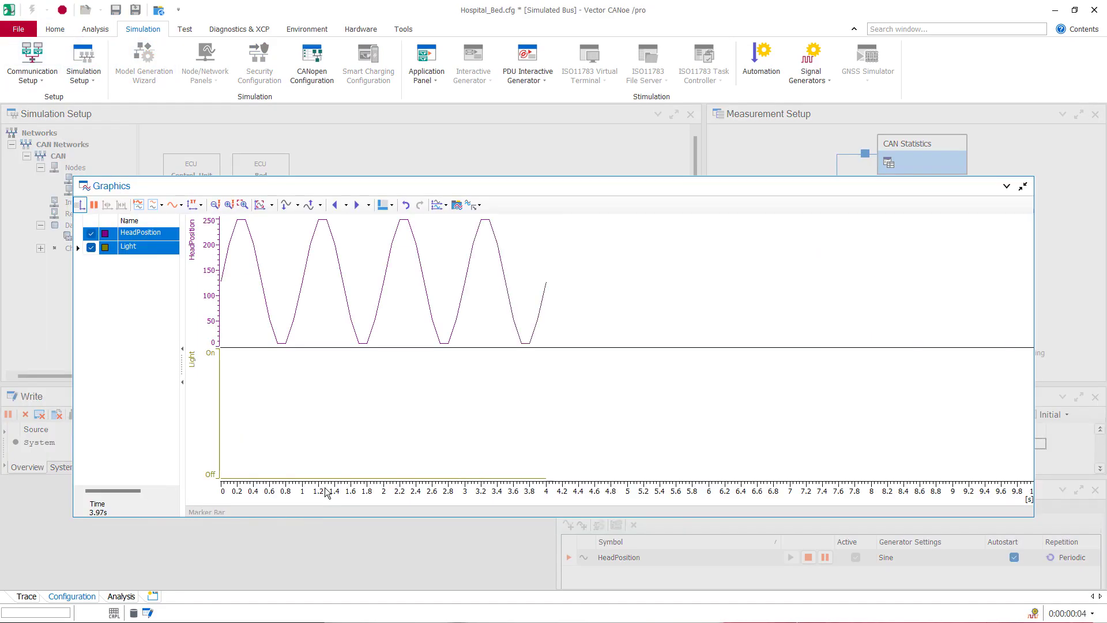
double_click(390, 192)
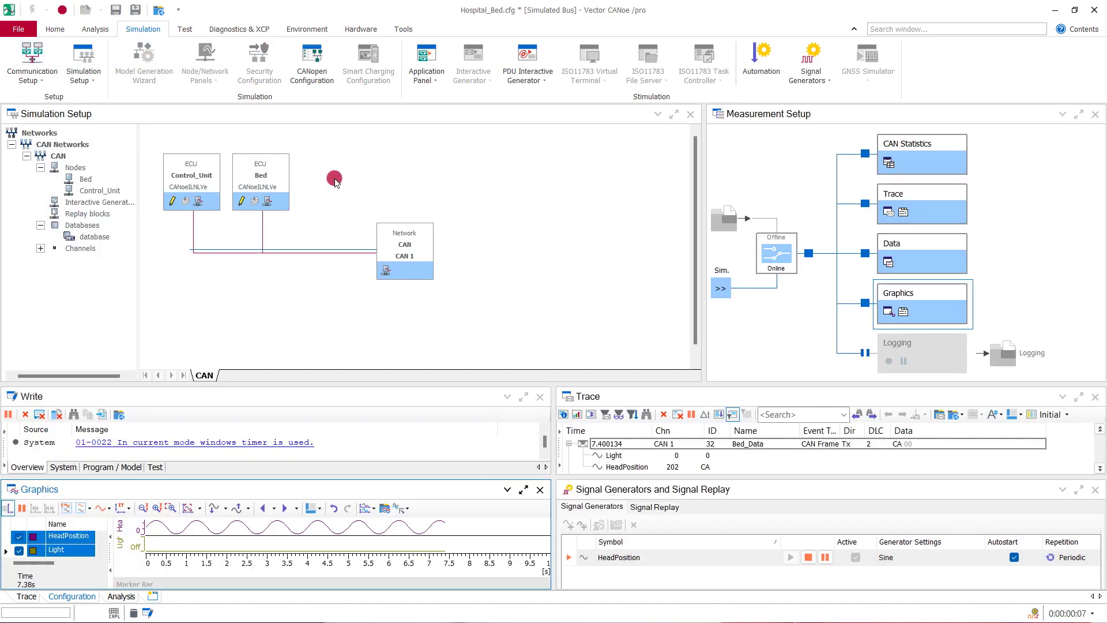
left_click(60, 13)
Set the HeadPosition sine period to 4000 ms and restart the measurement with Graphics enlarged.
left_click(980, 557)
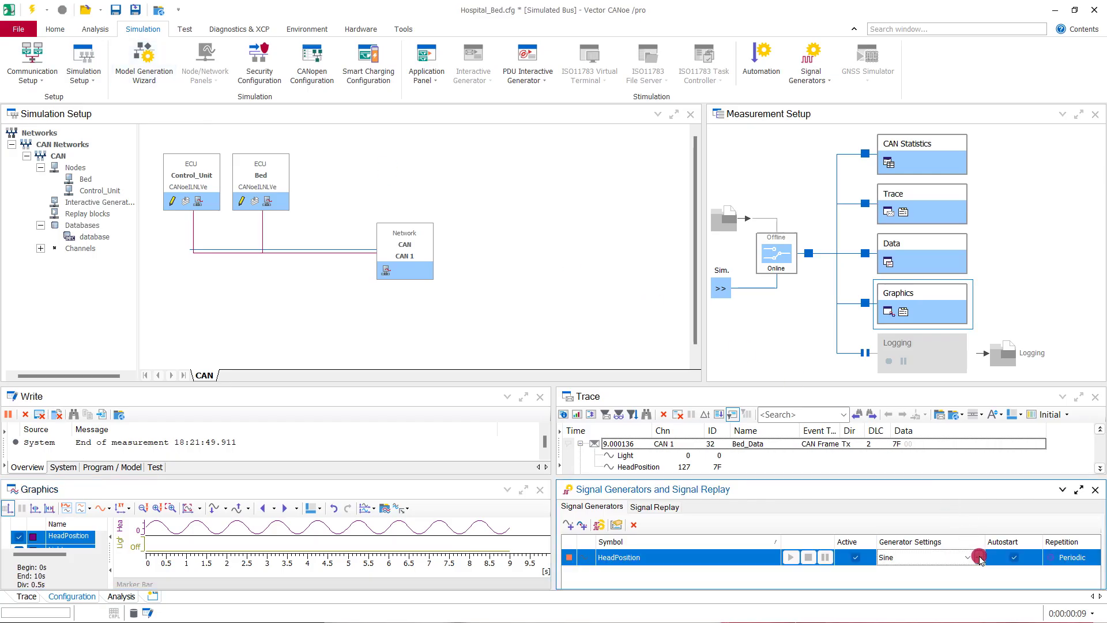
left_click(979, 557)
left_click(343, 255)
type("4000.")
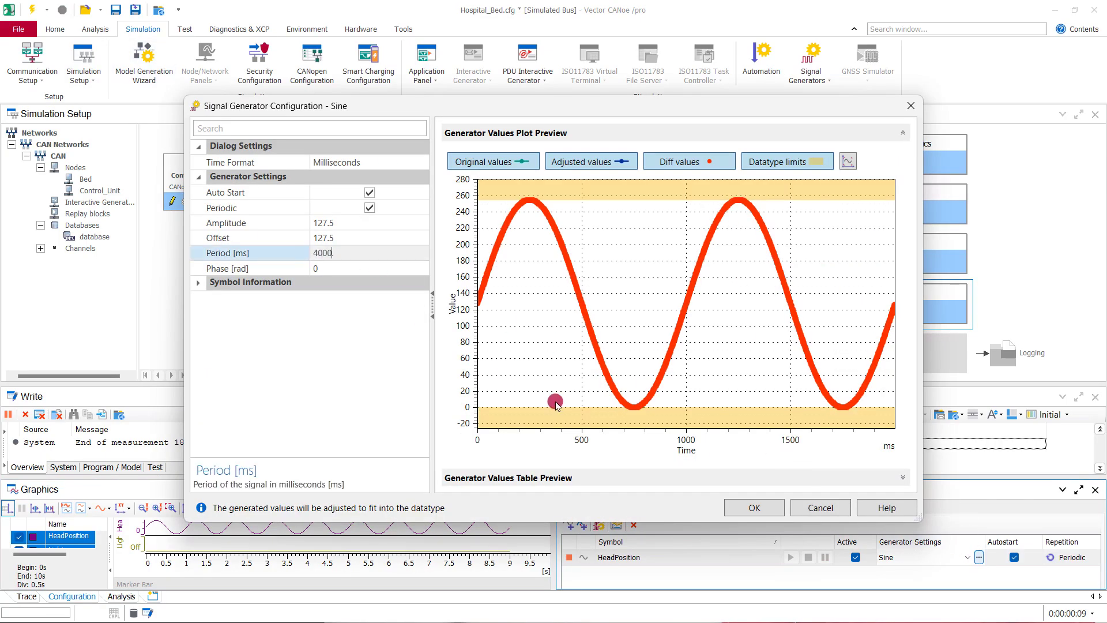
left_click(744, 509)
left_click(31, 10)
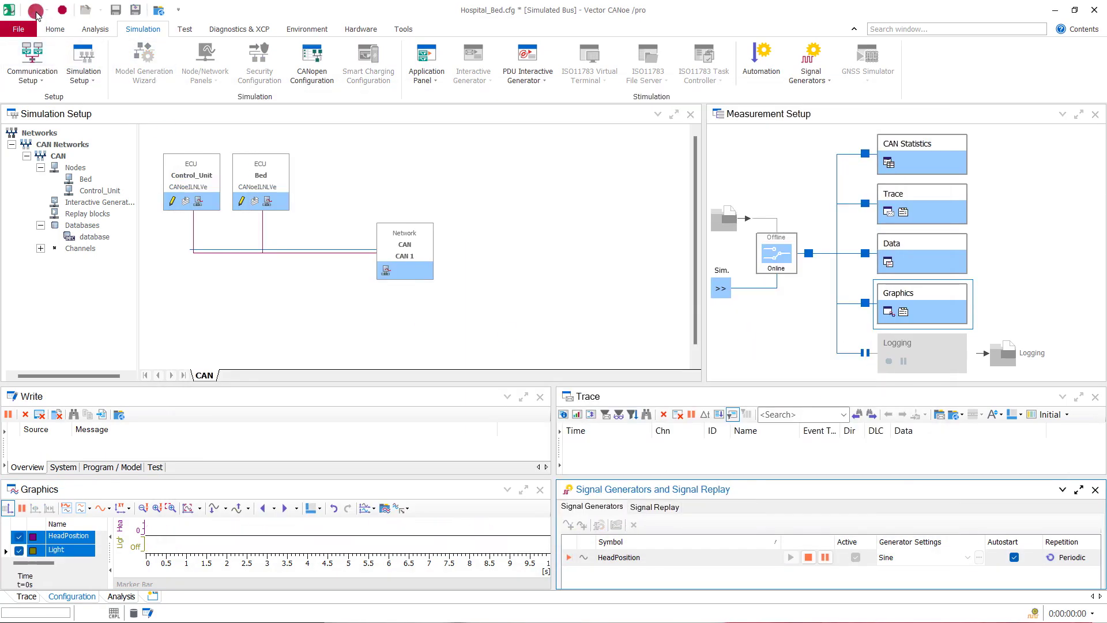
double_click(314, 489)
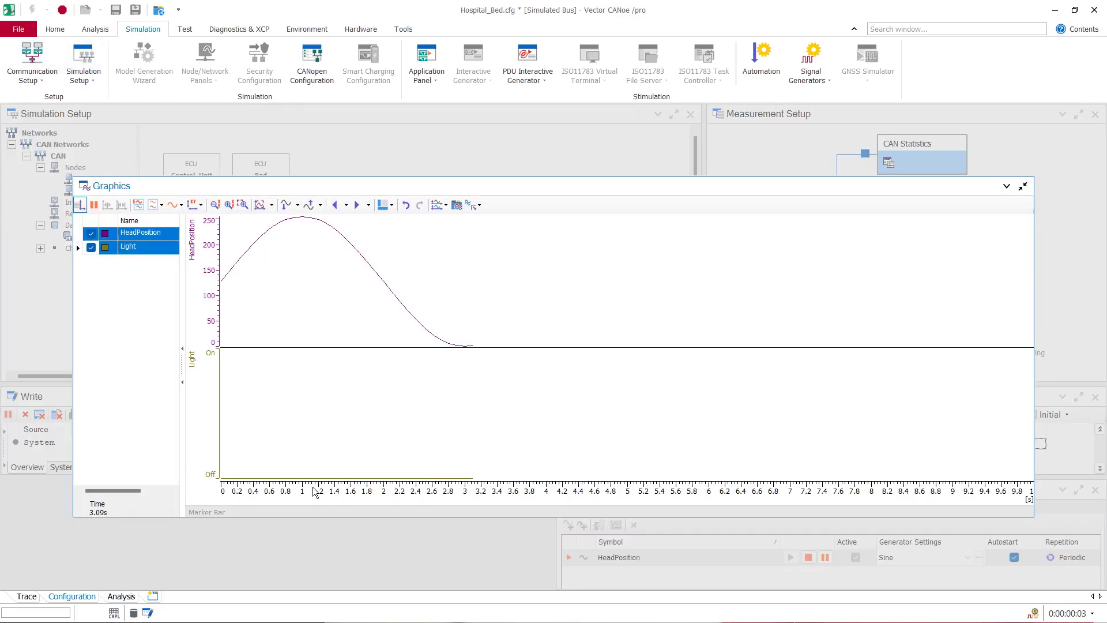
Redock Graphics and check HeadPosition's changing values in the Bed_Data frames in Trace.
double_click(416, 188)
double_click(912, 196)
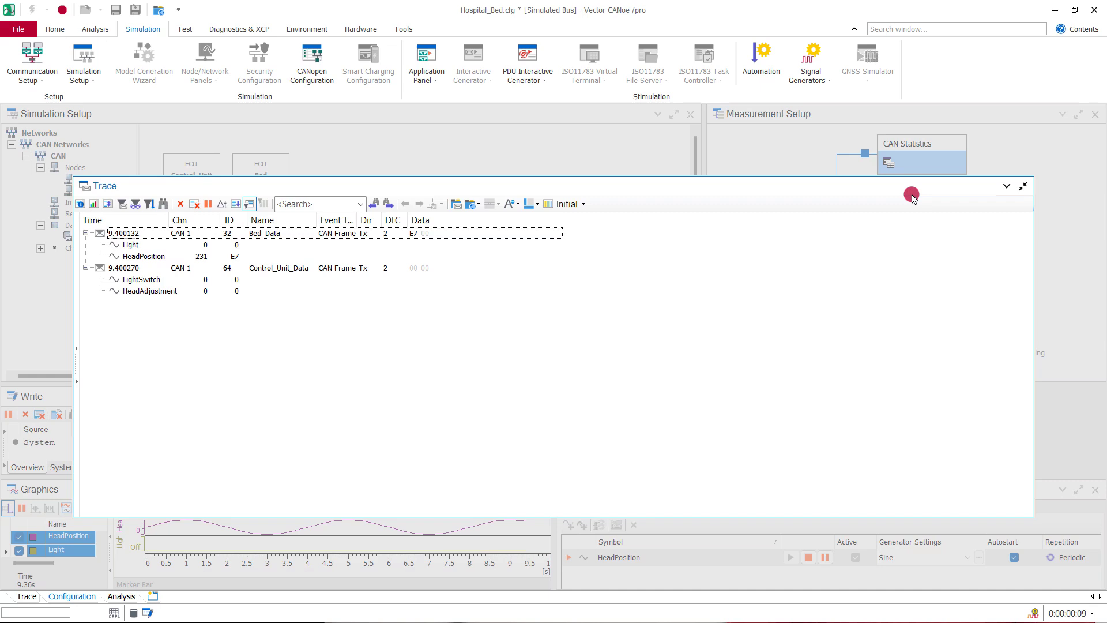
left_click(239, 255)
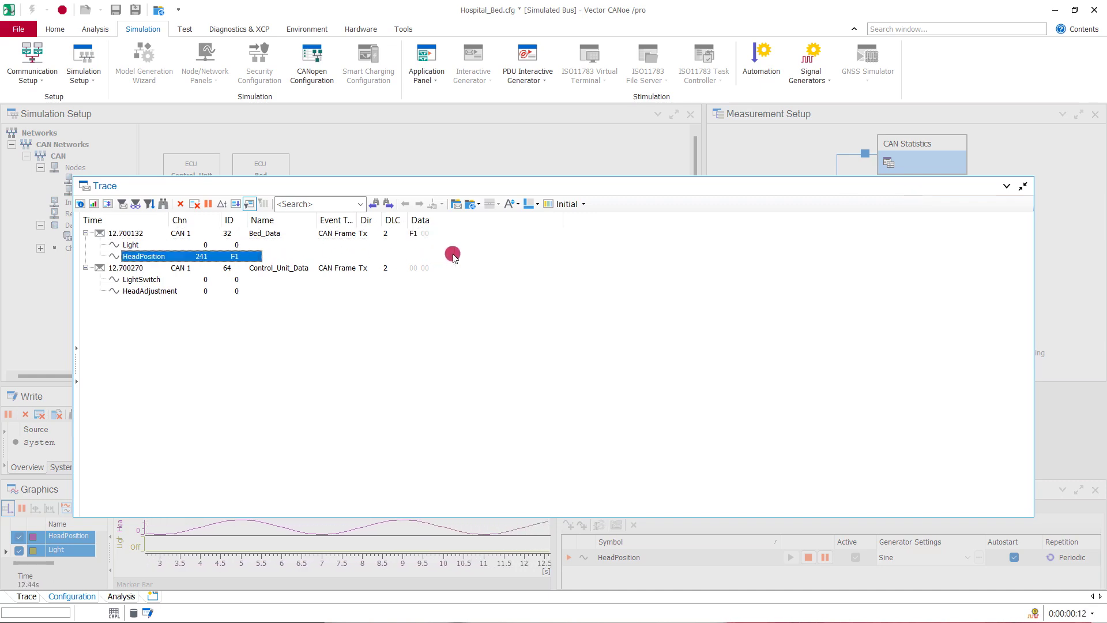
double_click(575, 187)
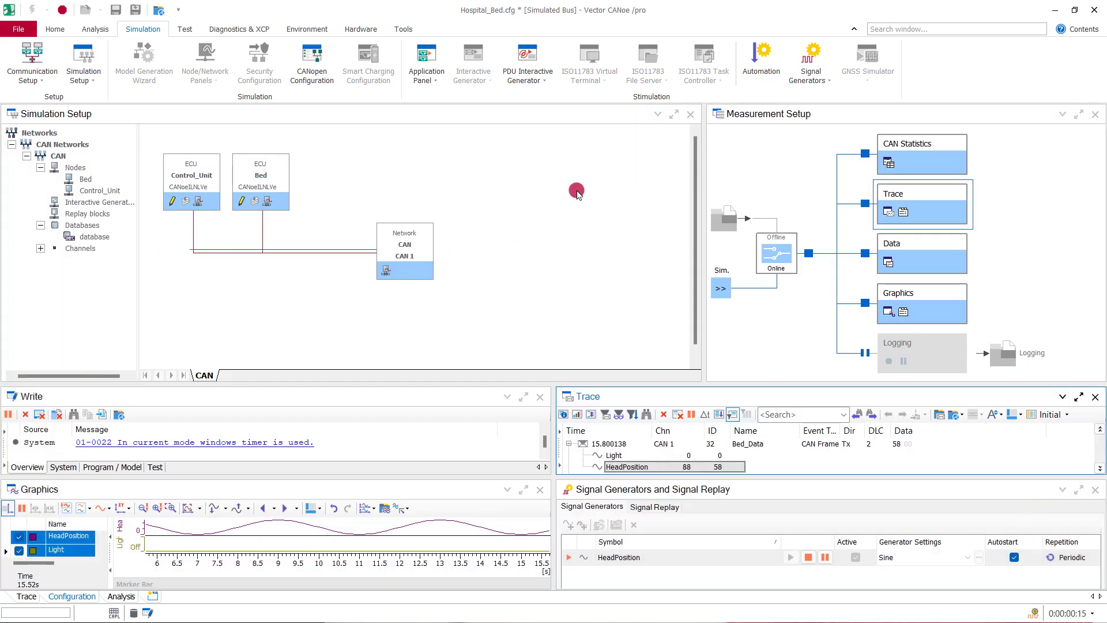